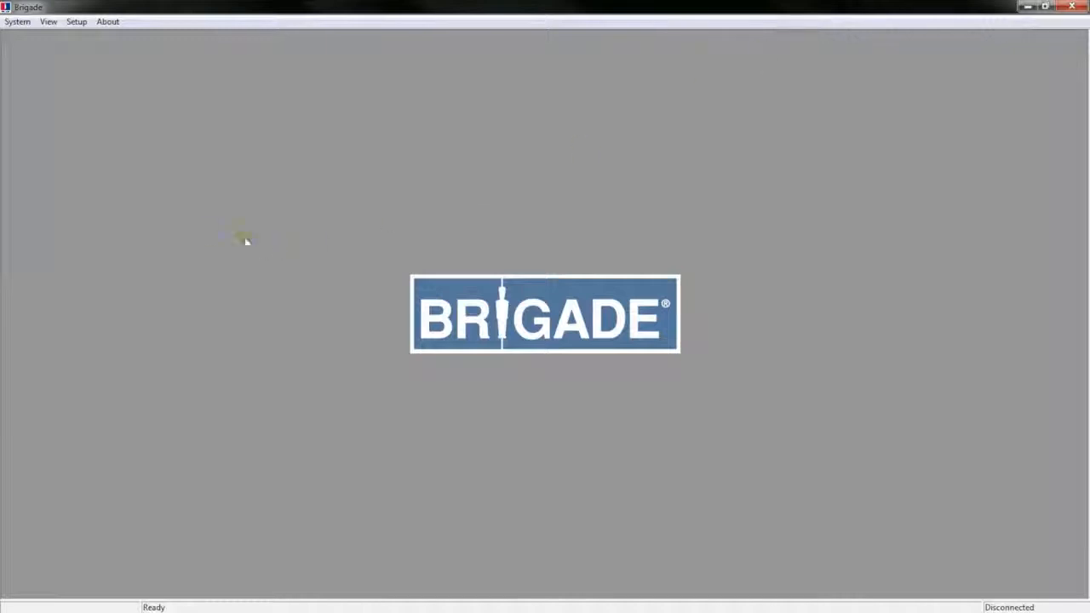
# - Connect to the sensor over COM7, read its configuration and dismiss the confirmation
pyautogui.click(17, 22)
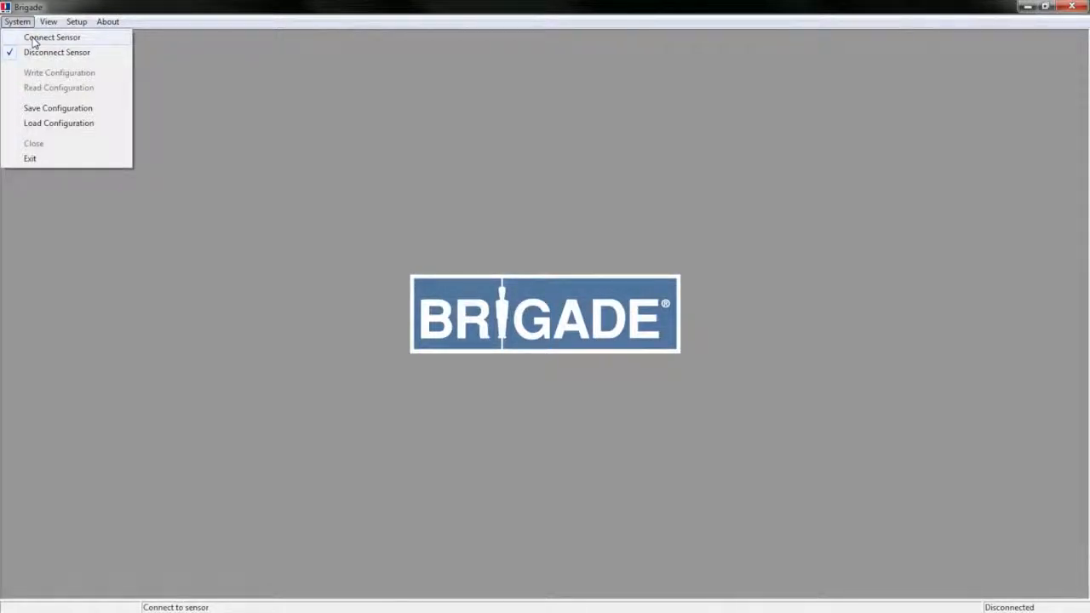
pyautogui.click(34, 40)
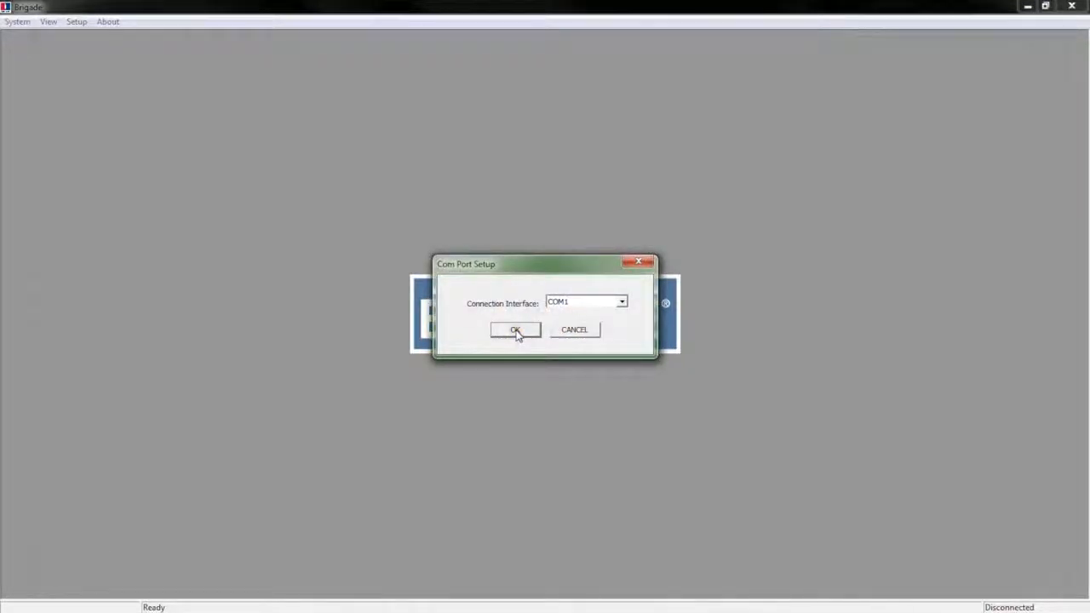
pyautogui.click(621, 303)
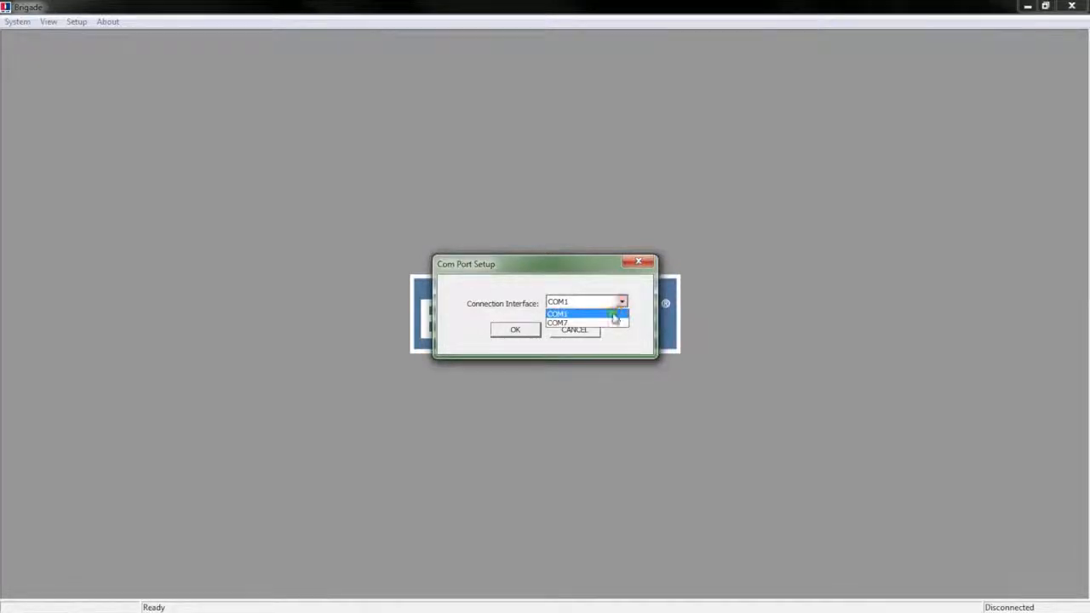
pyautogui.click(569, 323)
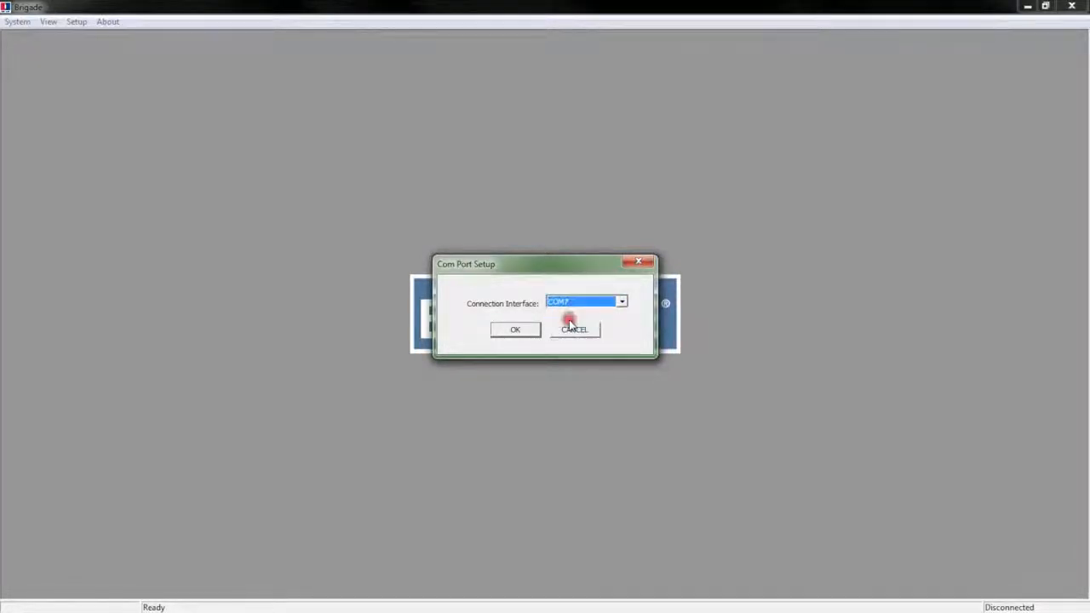
pyautogui.click(515, 330)
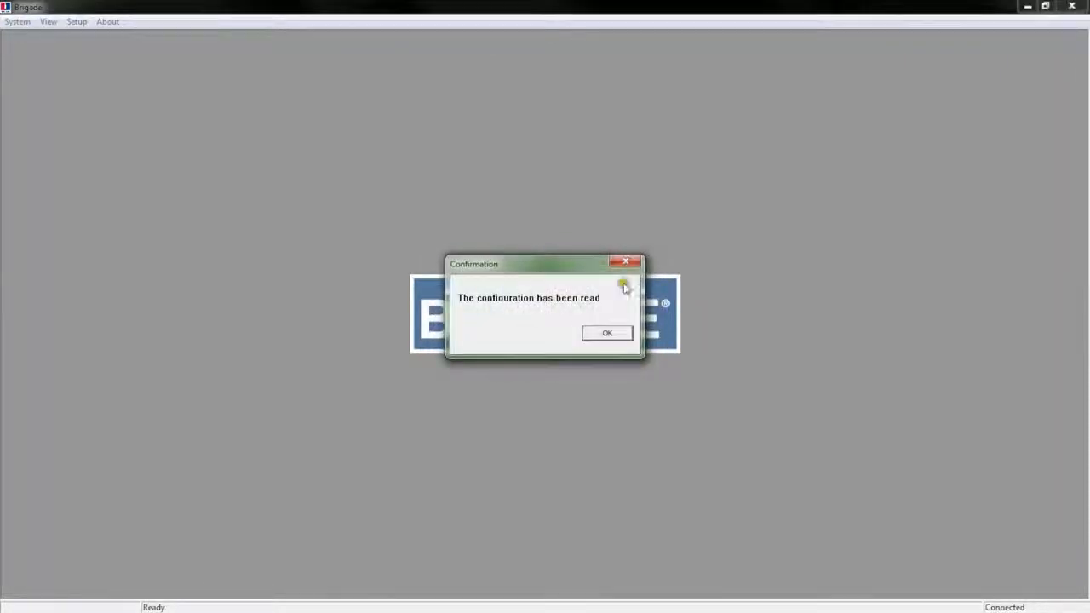
pyautogui.click(604, 338)
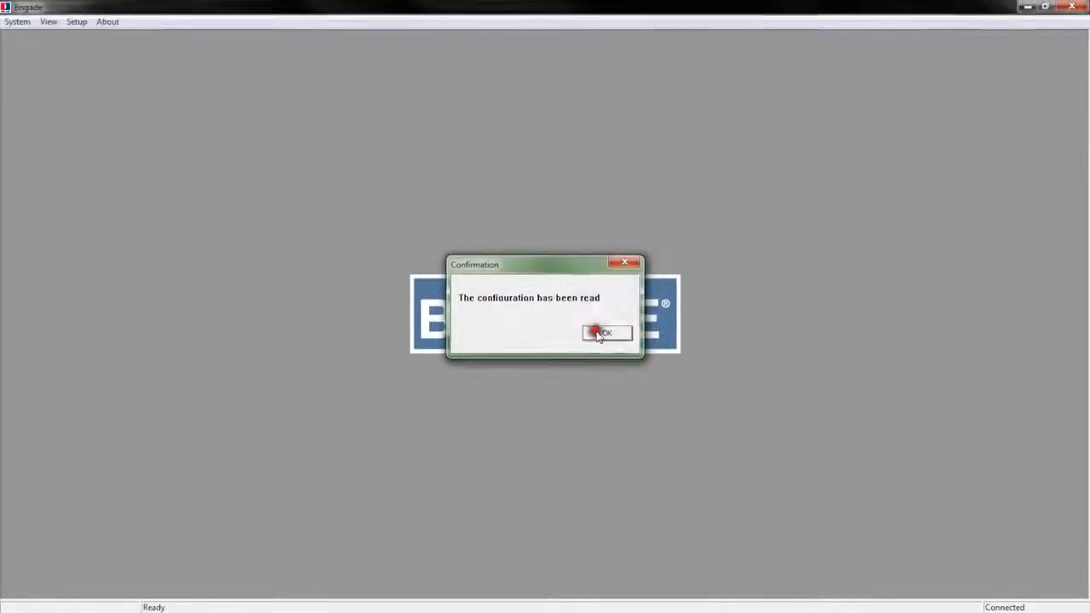
# - Open the Detection Zone diagram and the Blind Zone grid views
pyautogui.click(47, 21)
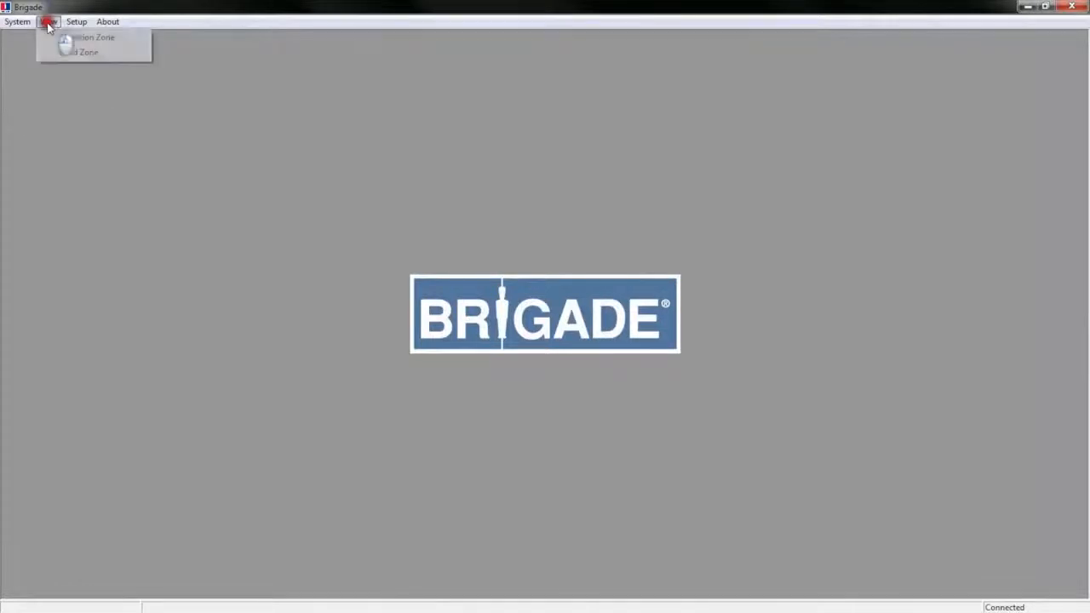
pyautogui.click(87, 38)
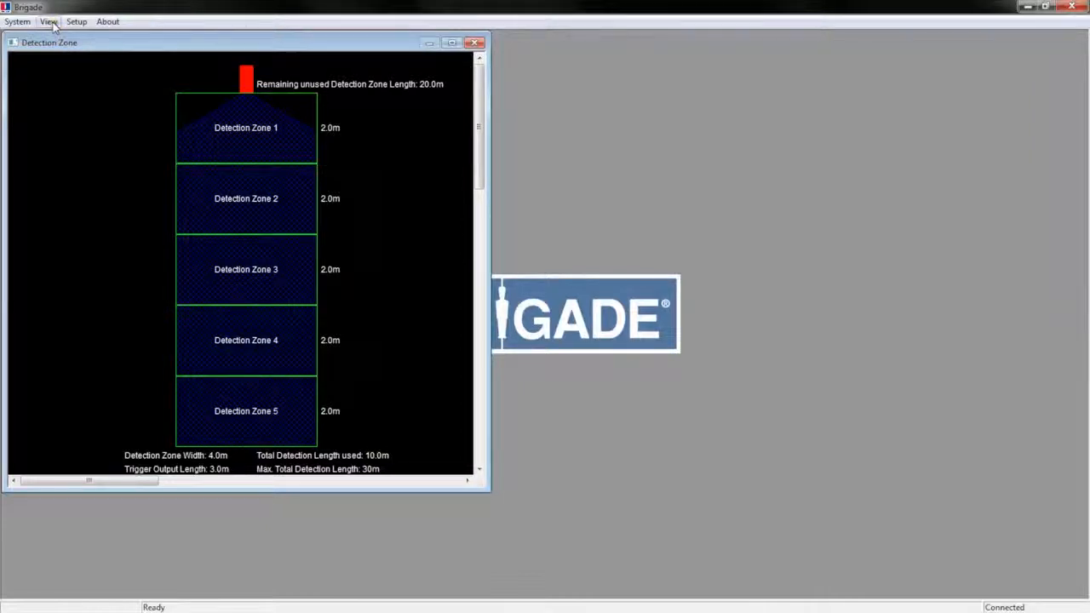
pyautogui.click(49, 21)
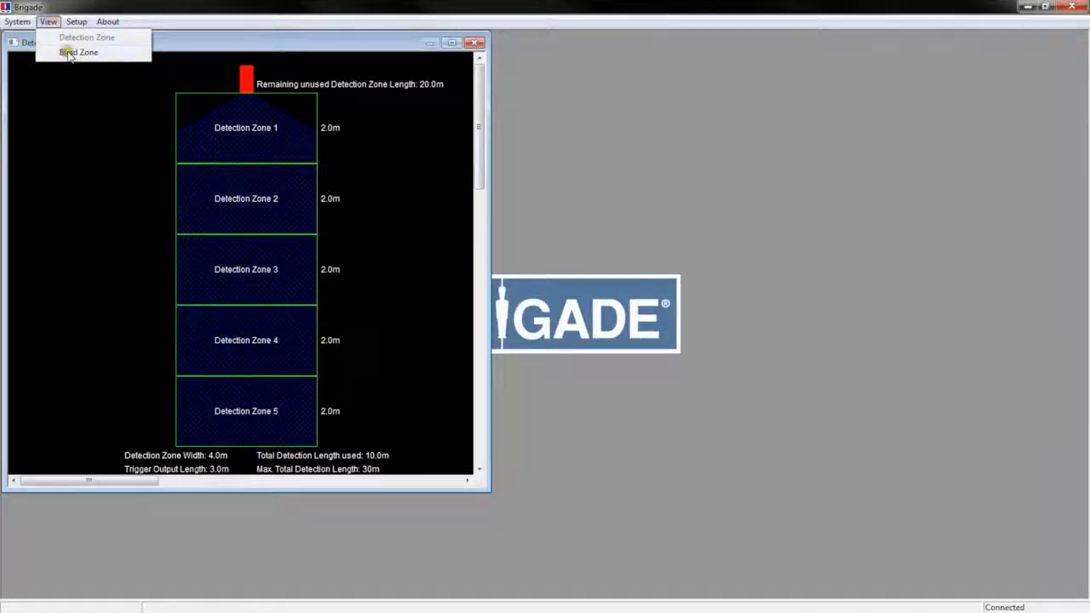
pyautogui.click(65, 52)
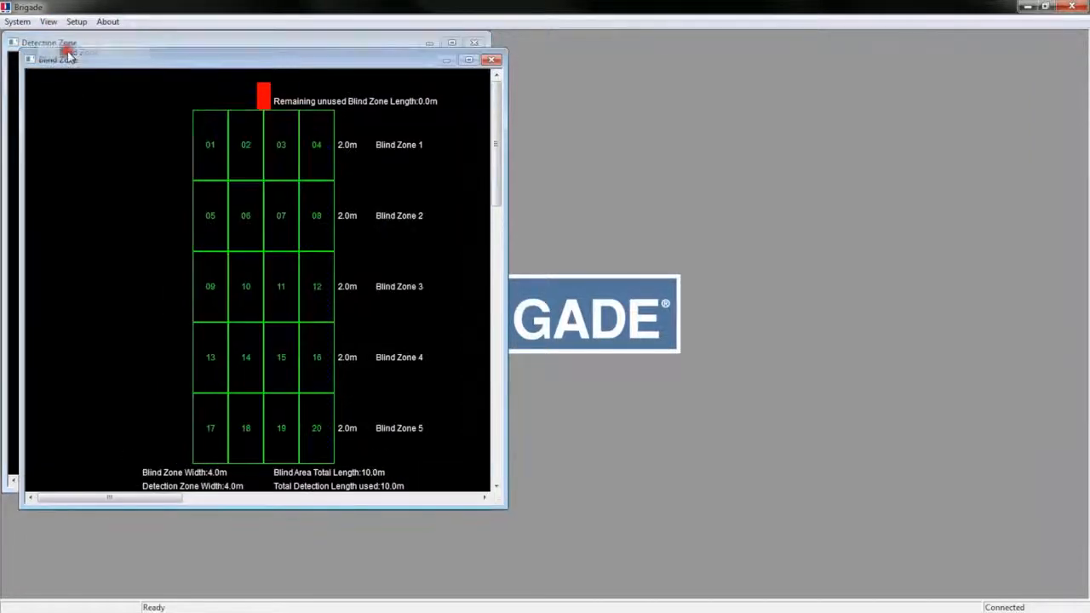
# - Switch between the Detection Zone and Blind Zone windows, ending with Detection Zone in front
pyautogui.click(159, 40)
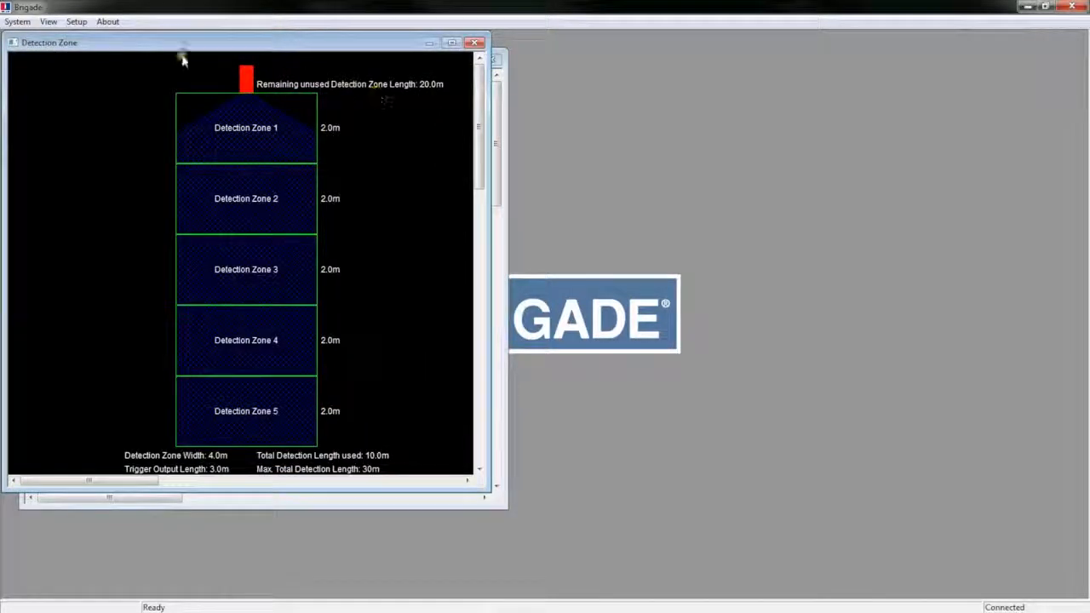
pyautogui.click(77, 21)
pyautogui.click(109, 88)
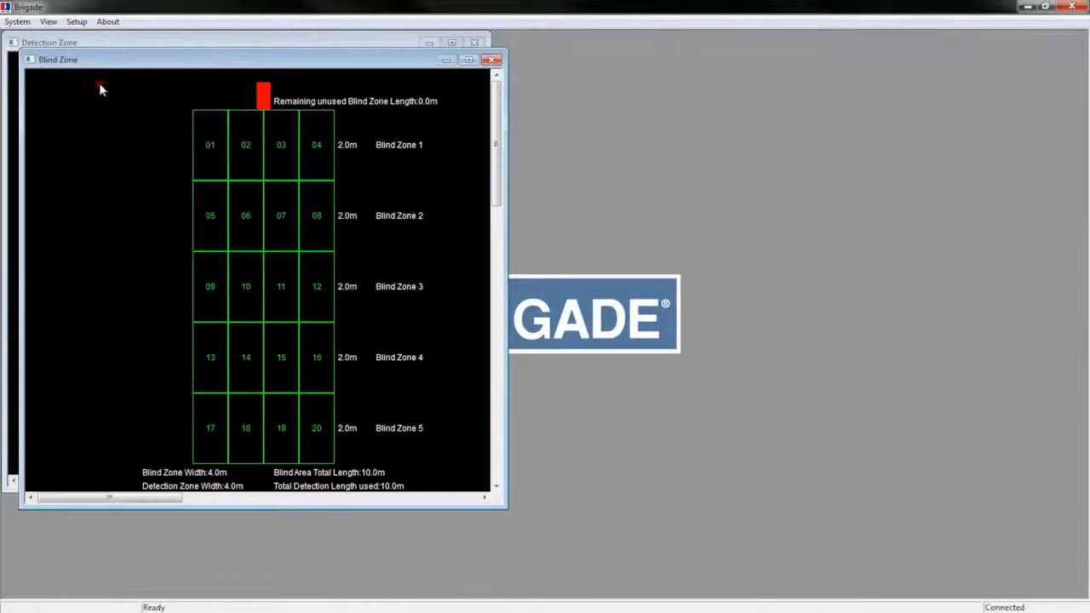
pyautogui.click(77, 23)
pyautogui.click(94, 75)
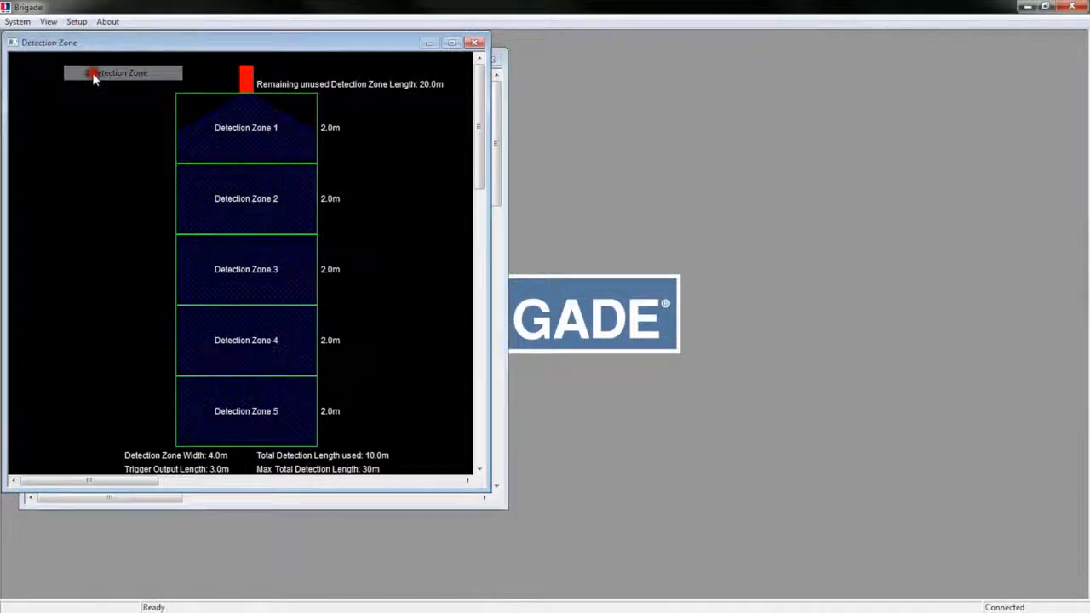
pyautogui.click(76, 22)
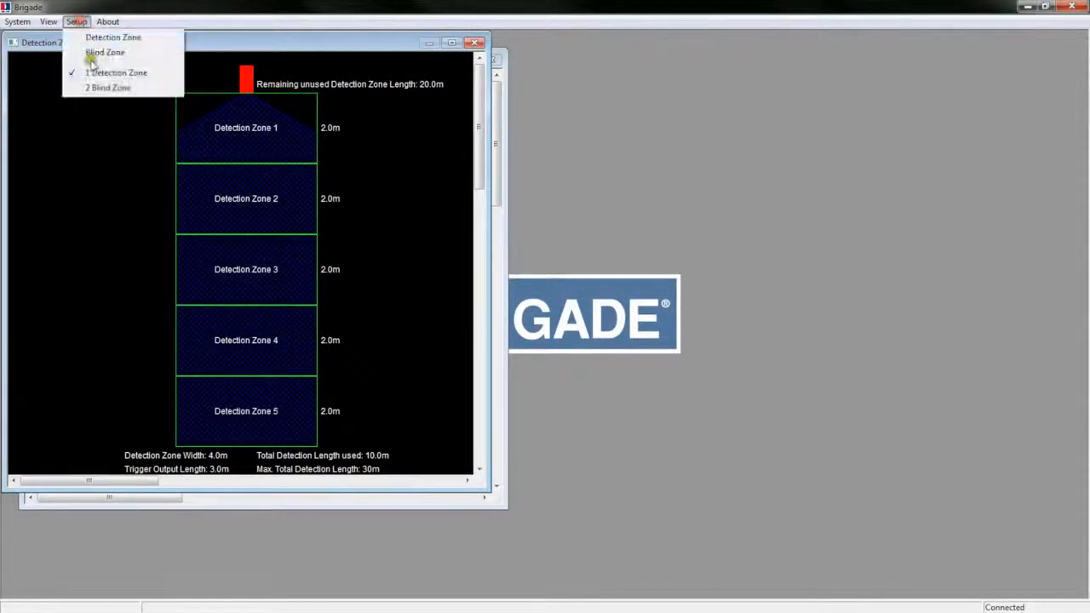
# - Open the detection zone settings beside the diagram and preview the 3m, 4m and 5m quick lengths
pyautogui.click(93, 36)
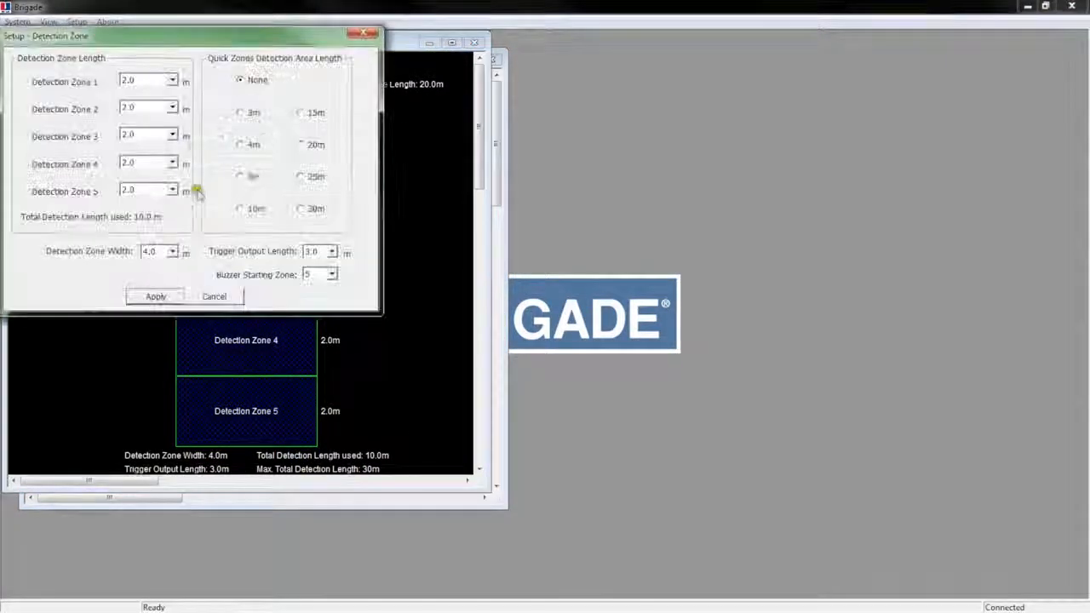
pyautogui.moveTo(174, 42); pyautogui.dragTo(737, 53)
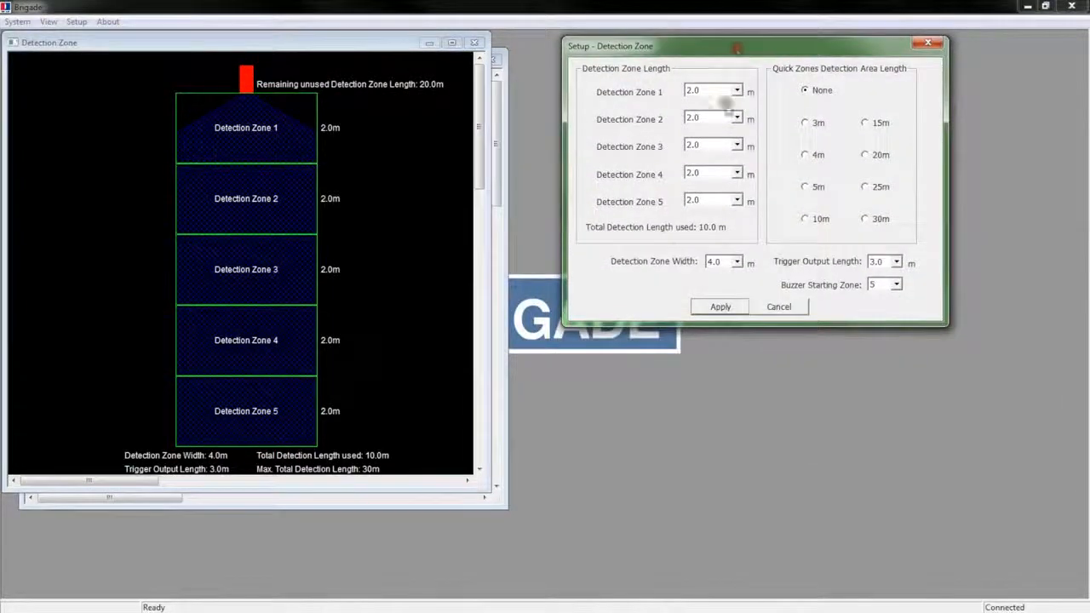
pyautogui.click(805, 123)
pyautogui.click(721, 307)
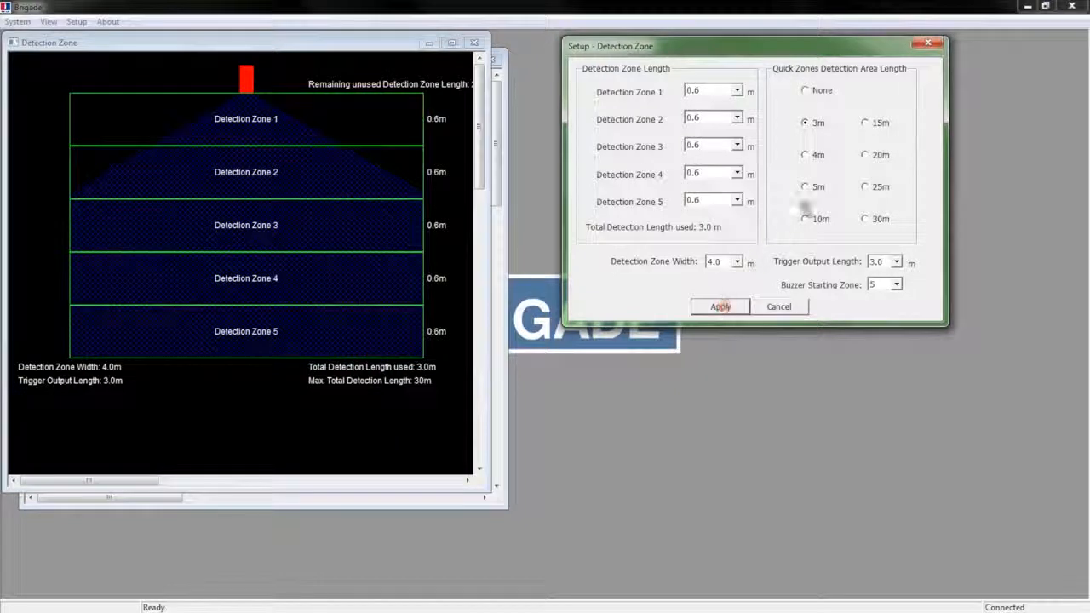
pyautogui.click(805, 154)
pyautogui.click(721, 306)
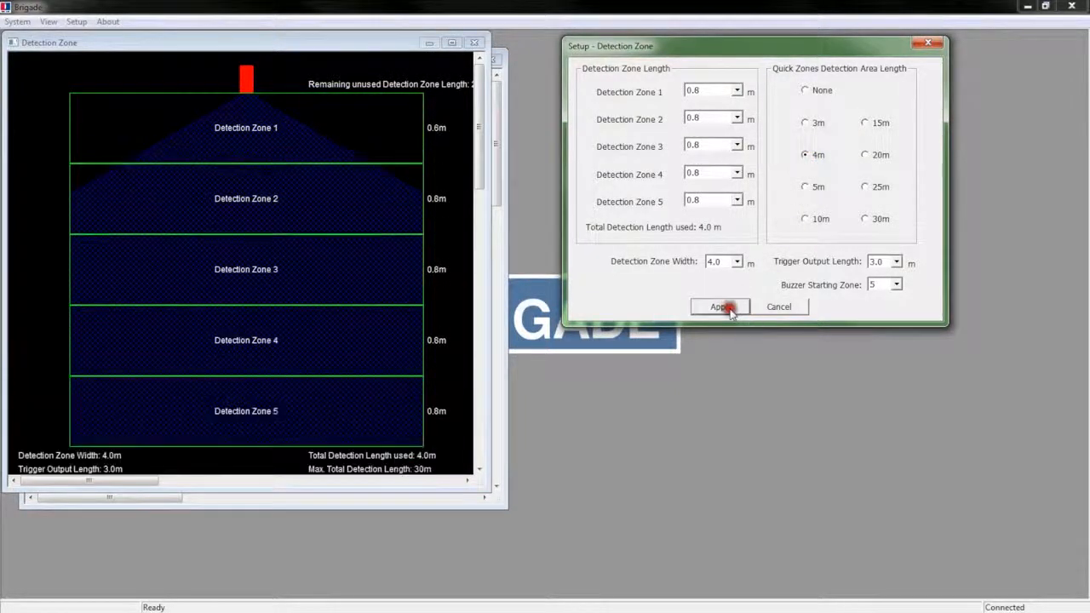
pyautogui.click(805, 186)
pyautogui.click(728, 309)
# - Try the 20m and 30m quick lengths, accepting width increases, then apply the 25m preset
pyautogui.click(865, 154)
pyautogui.click(721, 308)
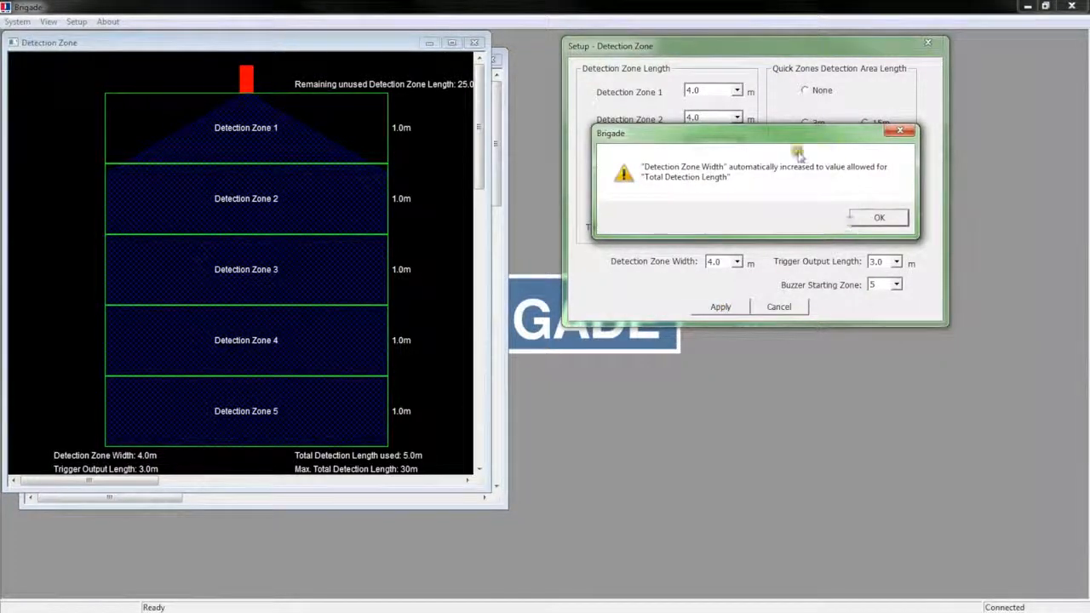
pyautogui.click(880, 216)
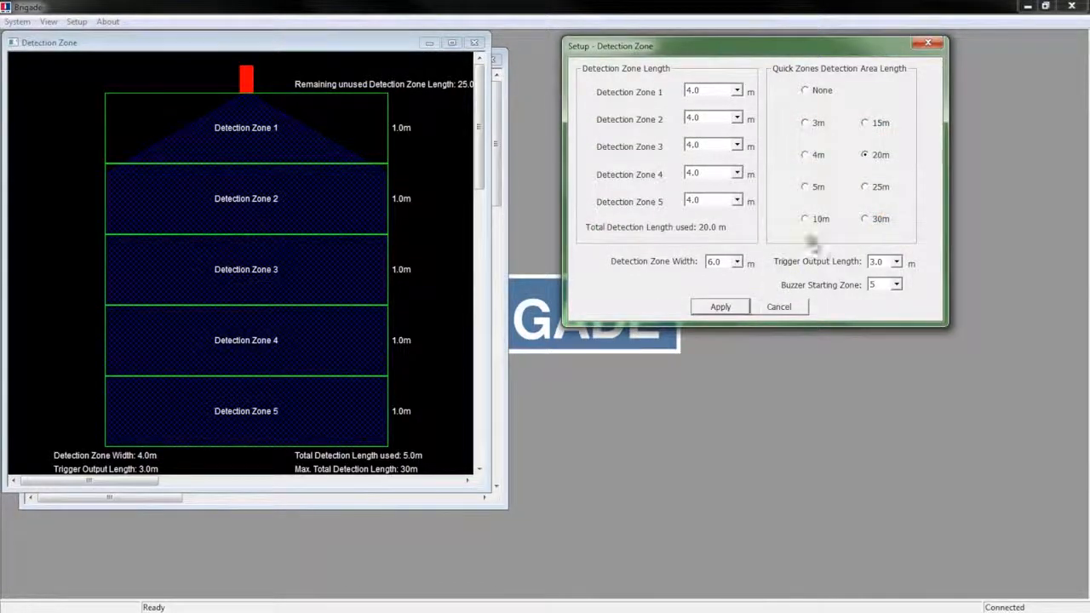
pyautogui.click(864, 219)
pyautogui.click(714, 308)
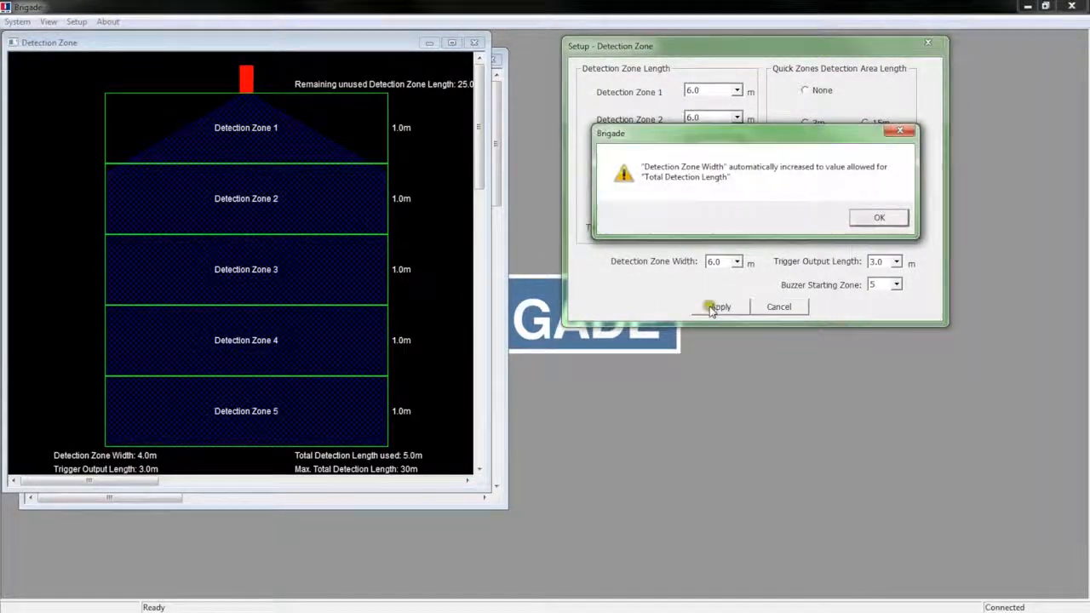
pyautogui.click(877, 218)
pyautogui.click(719, 308)
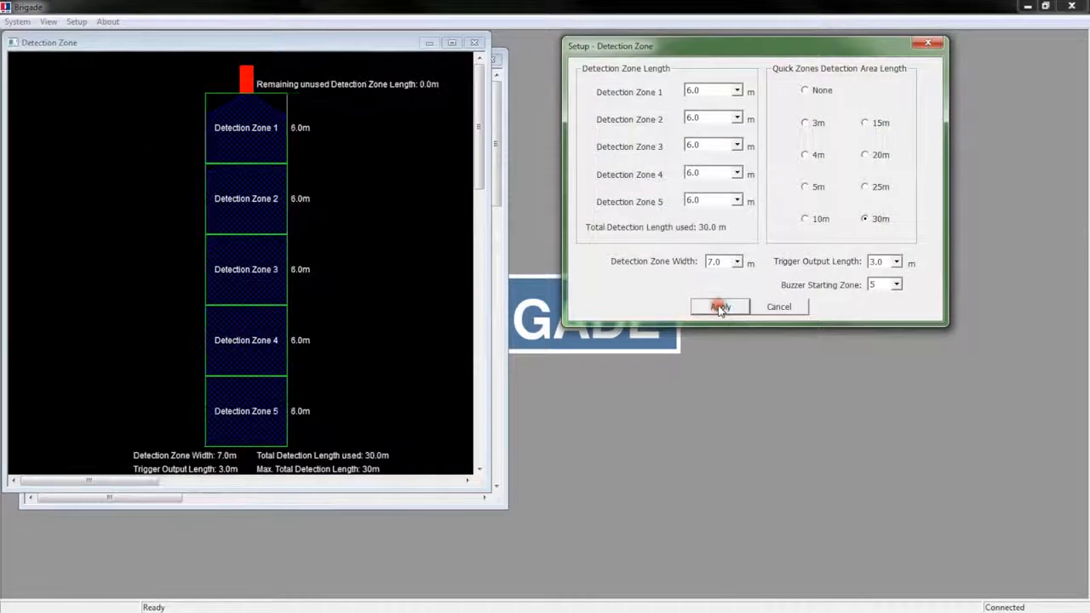
pyautogui.click(864, 186)
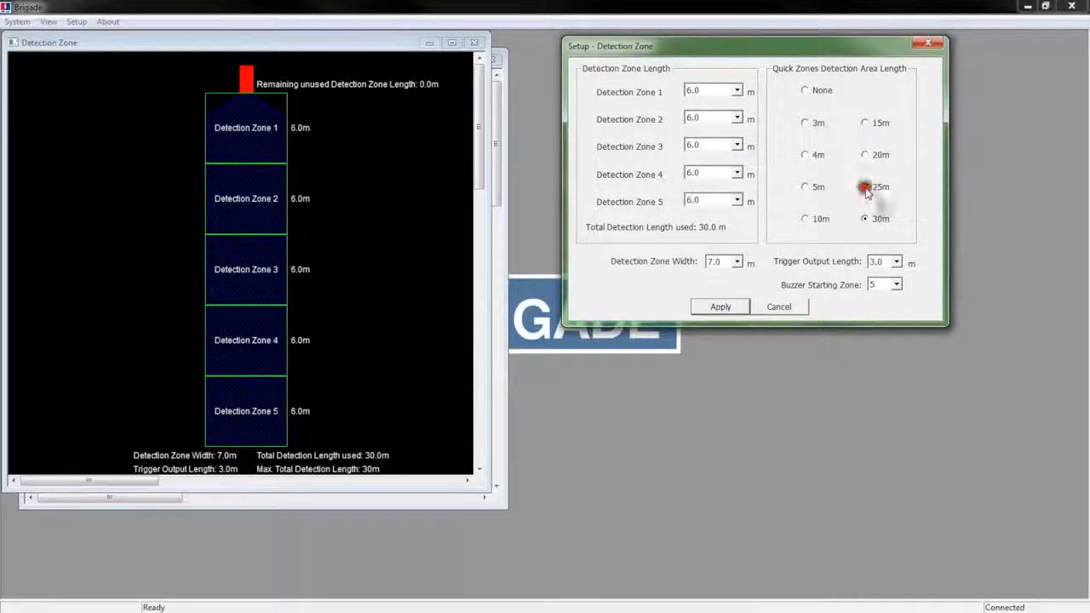
pyautogui.click(720, 307)
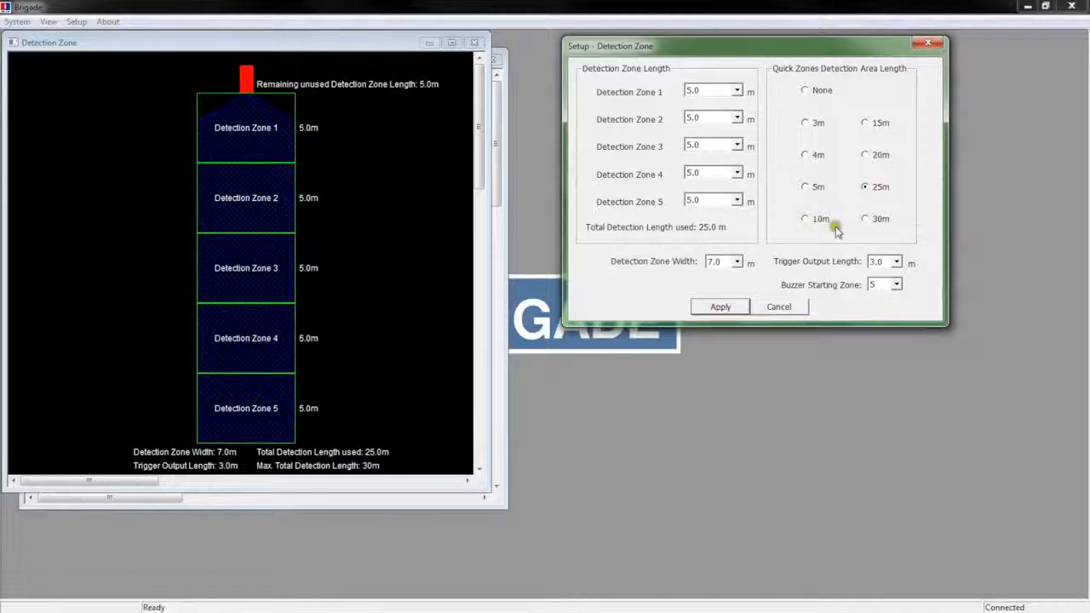
# - Set Detection Zones 1, 2 and 3 to 1.5 m each
pyautogui.click(737, 91)
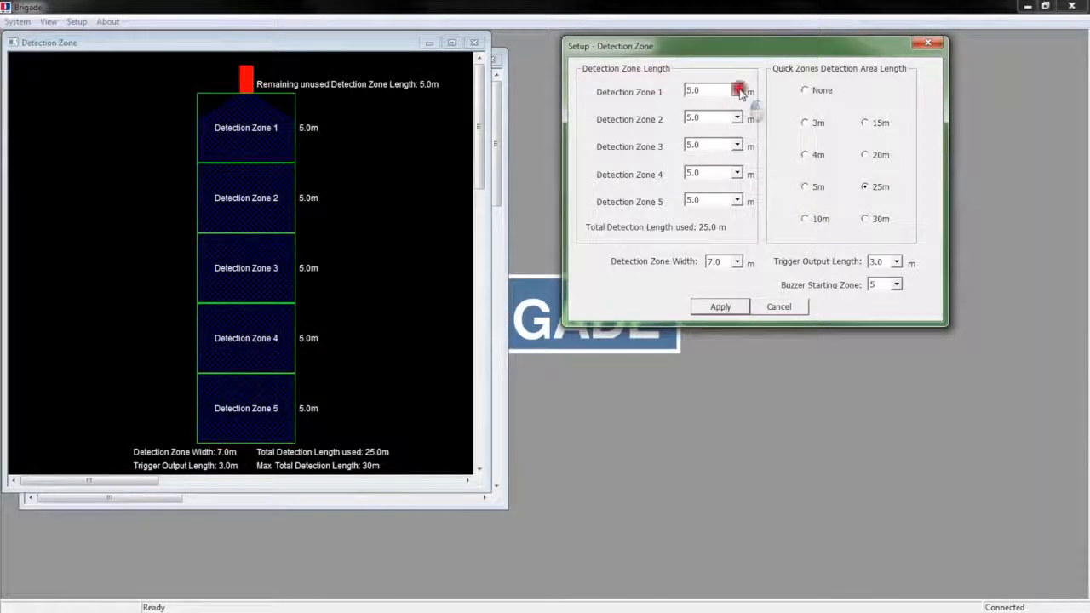
pyautogui.moveTo(741, 162); pyautogui.dragTo(737, 112)
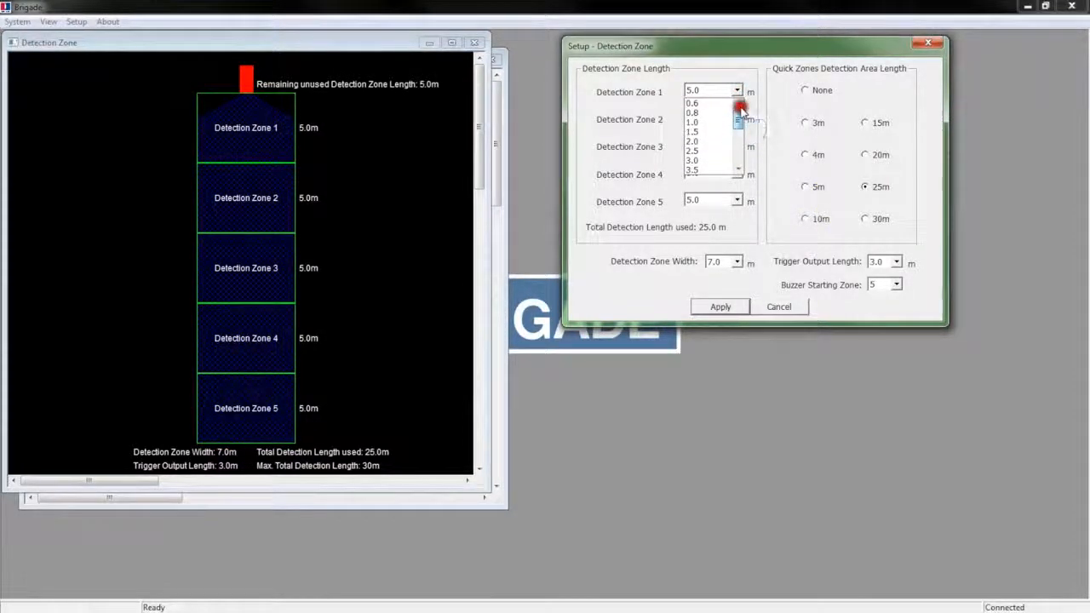
pyautogui.click(709, 136)
pyautogui.click(738, 118)
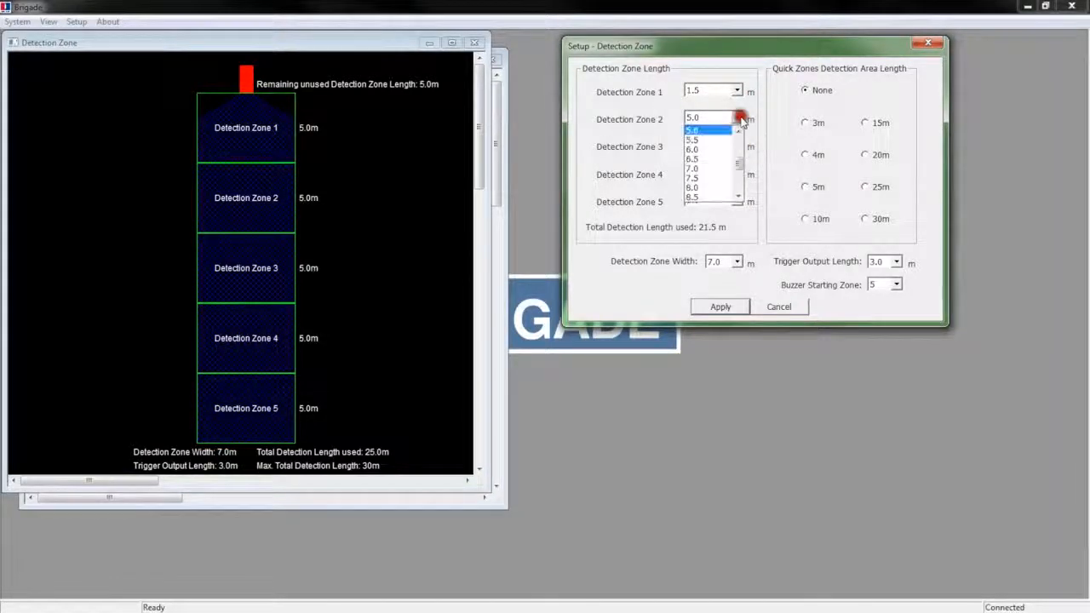
pyautogui.moveTo(737, 163); pyautogui.dragTo(753, 146)
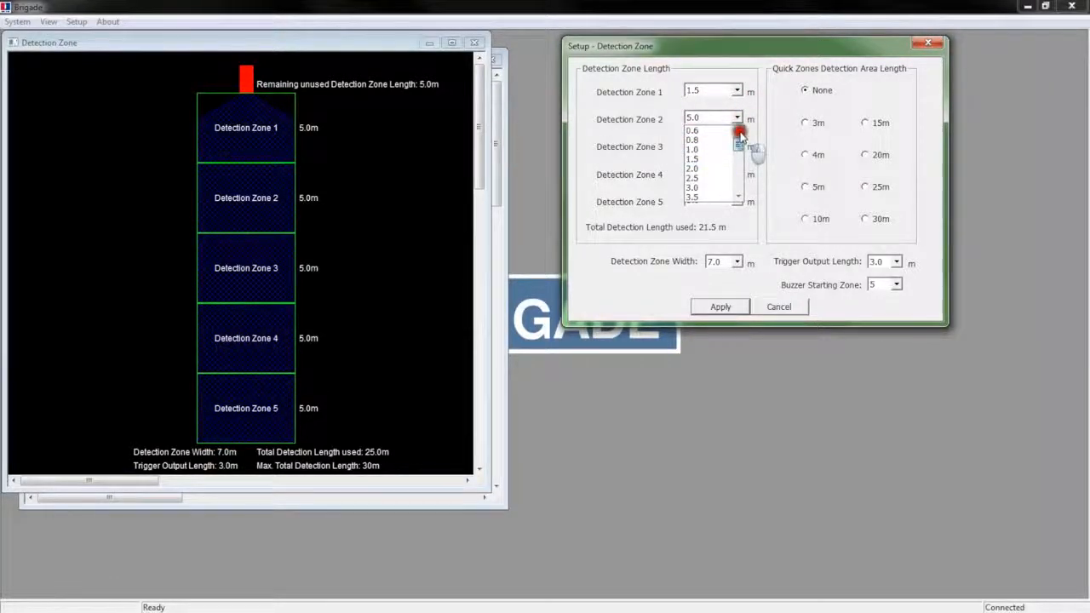
pyautogui.click(696, 158)
pyautogui.click(737, 146)
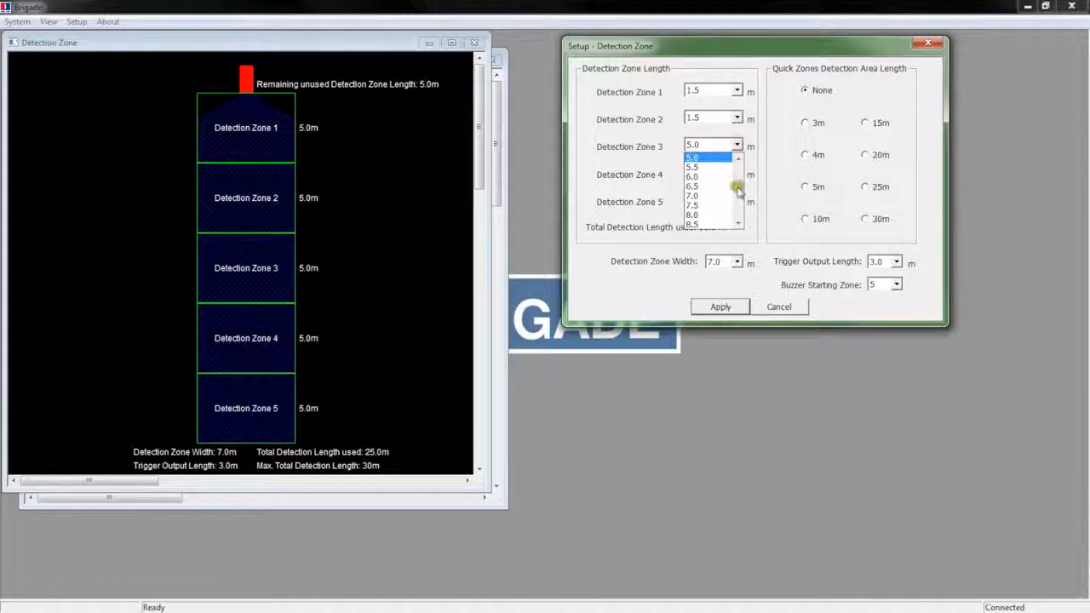
pyautogui.scroll(3, 737, 174)
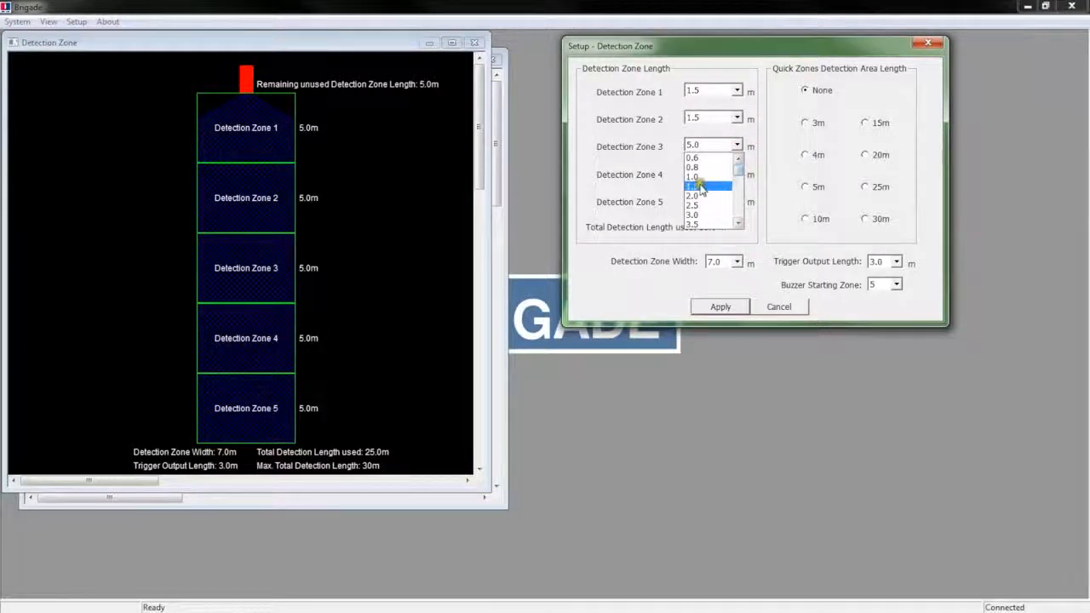
pyautogui.click(696, 176)
# - Set Detection Zone 4 to 1.5 m and Zone 5 to 1.0 m, and apply the 7.0 m total
pyautogui.click(737, 173)
pyautogui.scroll(3, 737, 202)
pyautogui.click(694, 186)
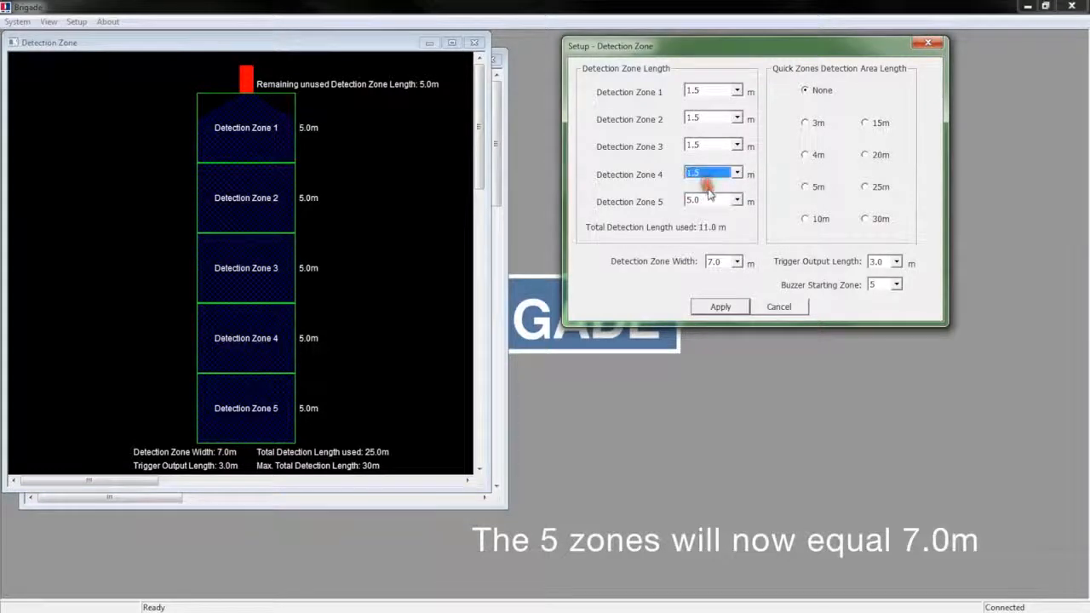
pyautogui.click(737, 201)
pyautogui.scroll(2, 738, 205)
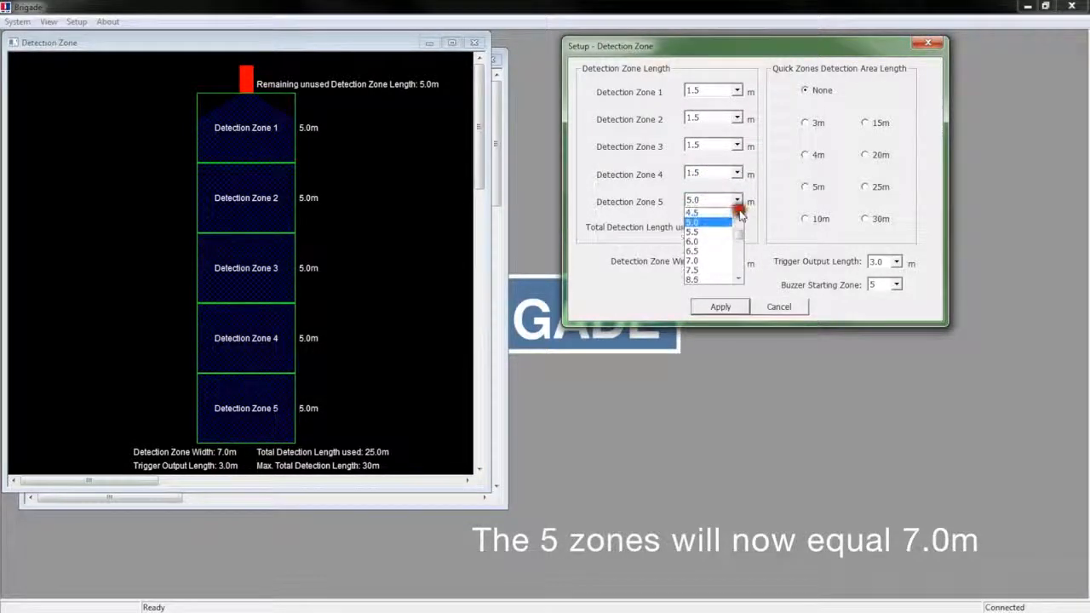
pyautogui.scroll(2, 737, 209)
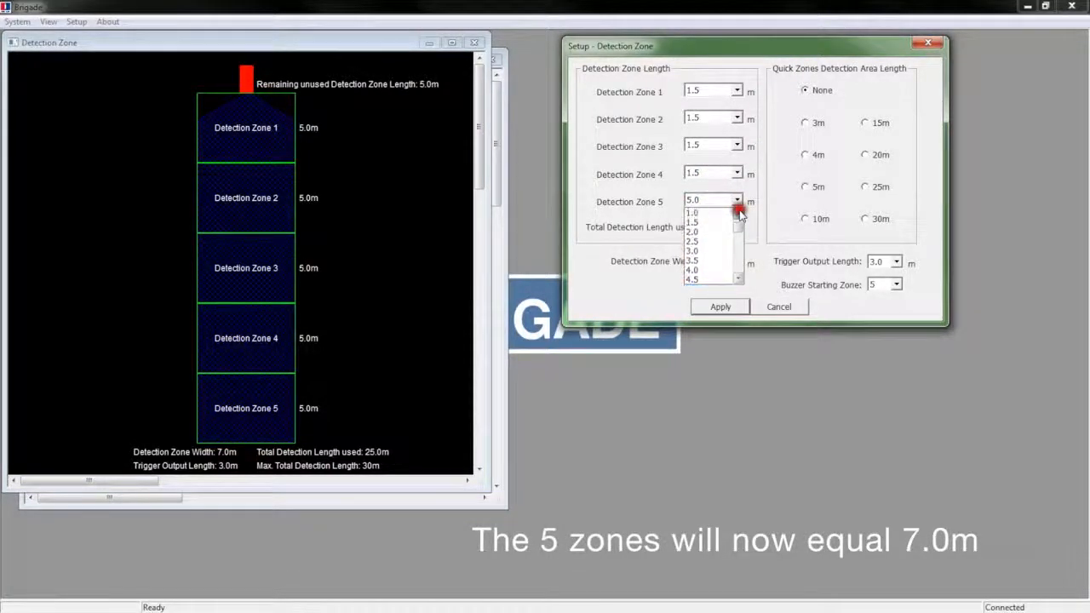
pyautogui.click(698, 222)
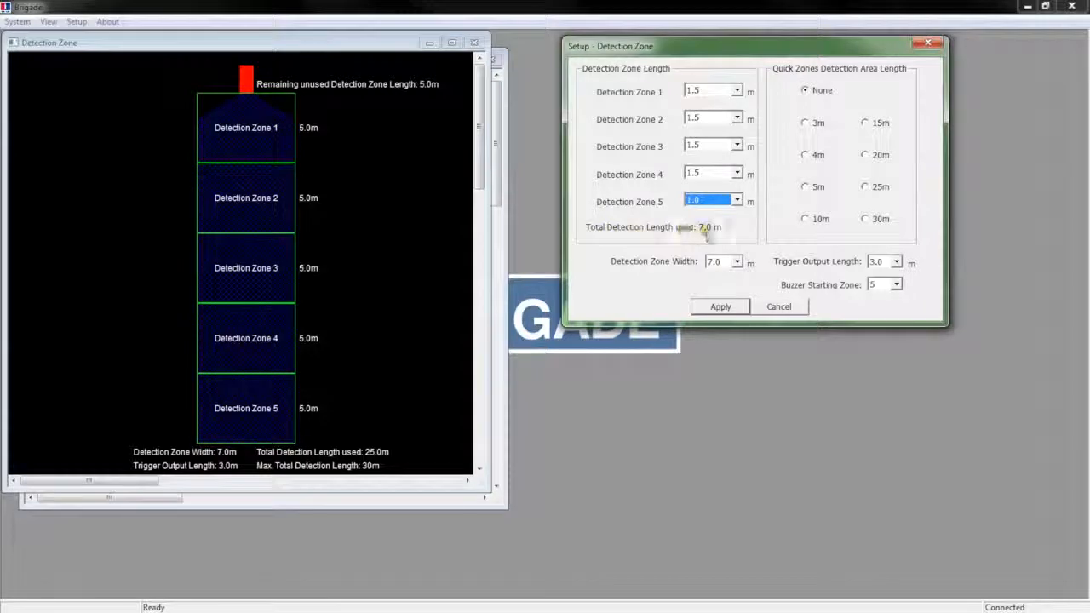
pyautogui.click(720, 308)
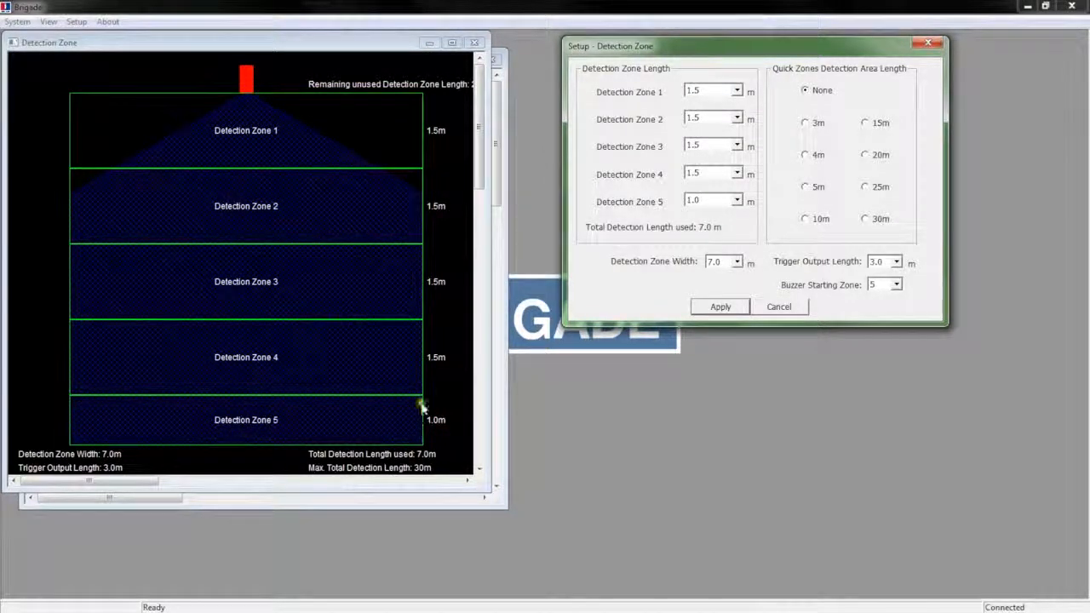
# - Choose 4.0 m as the Detection Zone Width and apply it to the diagram
pyautogui.click(736, 262)
pyautogui.scroll(1, 738, 281)
pyautogui.scroll(2, 739, 281)
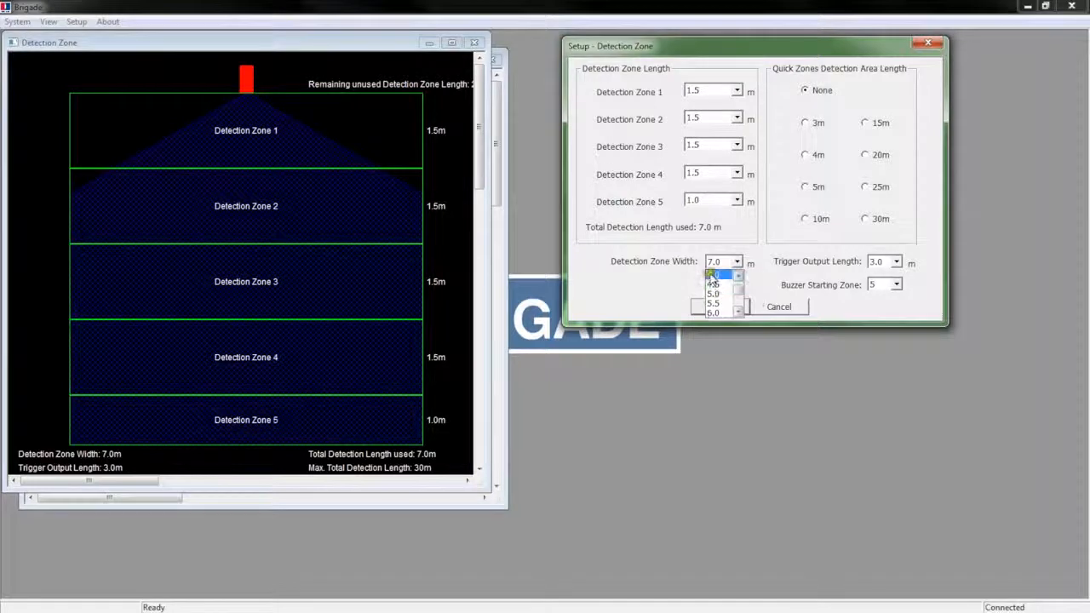
pyautogui.click(713, 274)
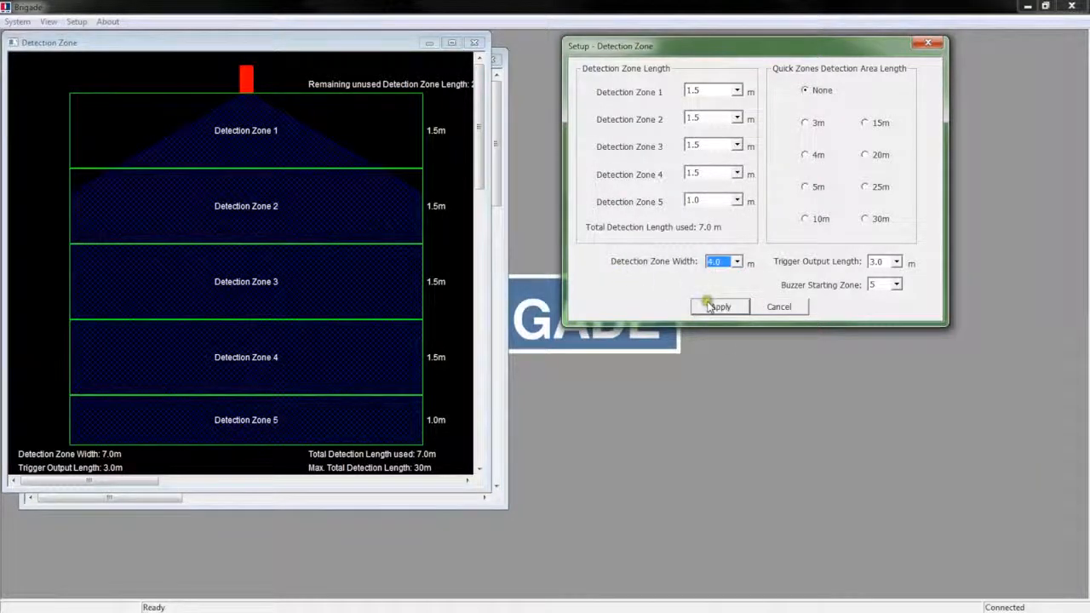
pyautogui.click(707, 307)
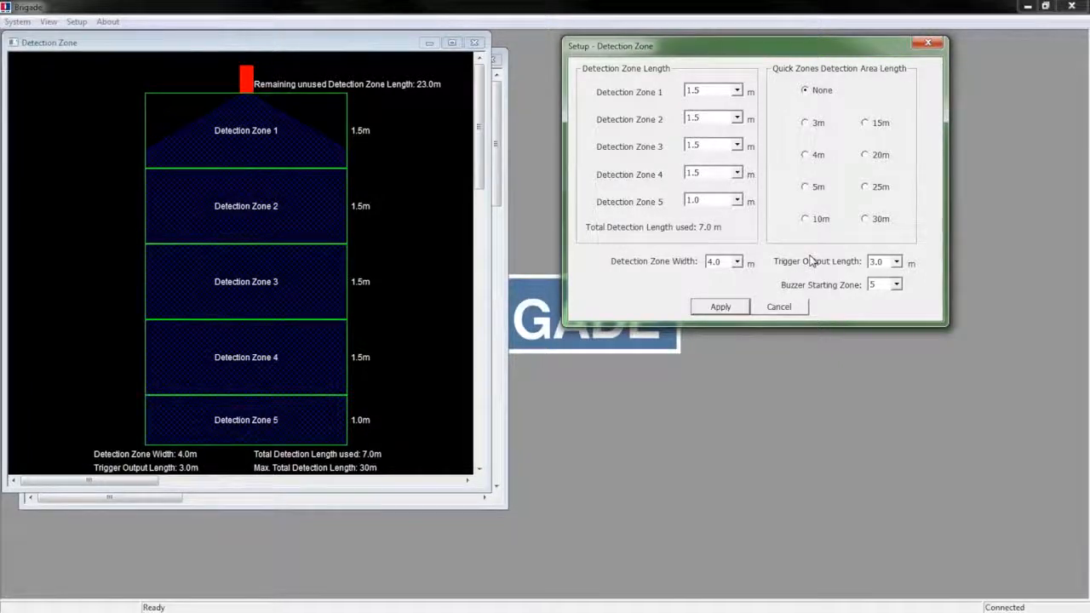
pyautogui.click(720, 306)
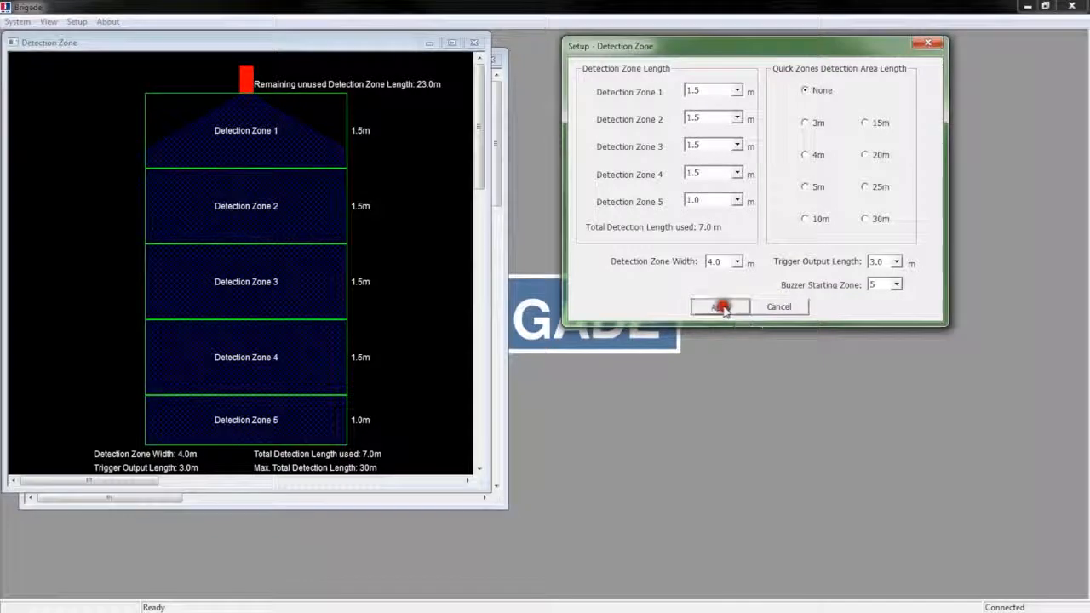
# - Close the detection settings, switch to 2 Blind Zone mode, and open the Blind Zone settings
pyautogui.click(780, 309)
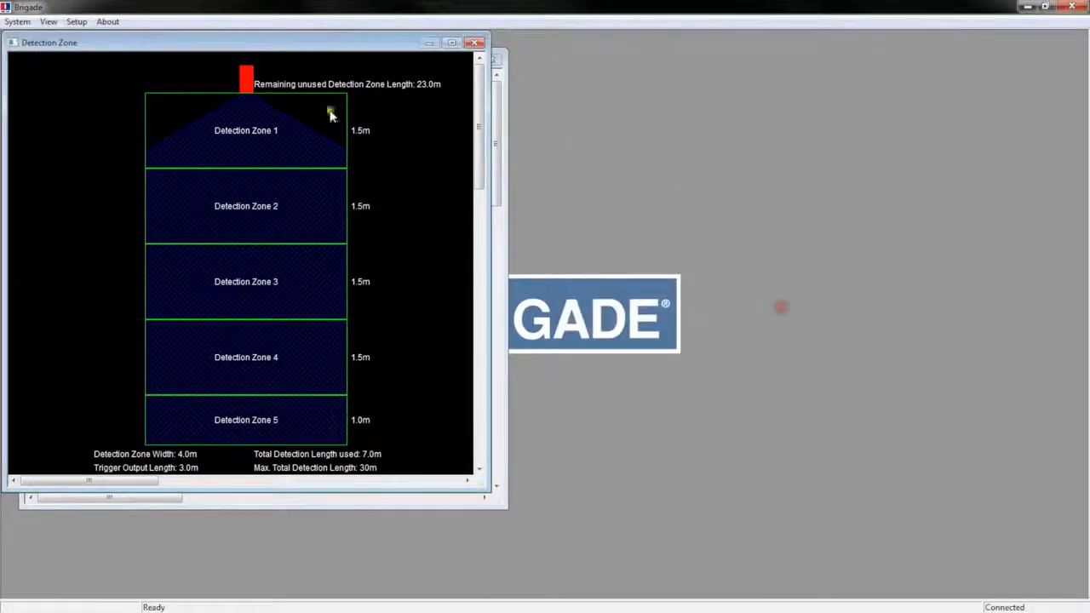
pyautogui.click(77, 21)
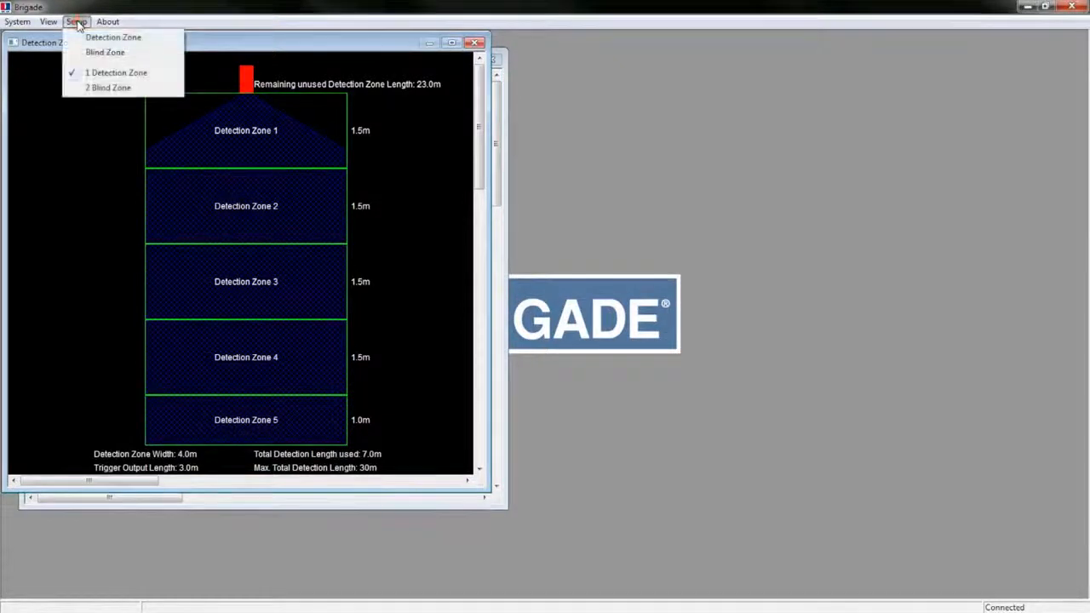
pyautogui.click(98, 89)
pyautogui.click(75, 22)
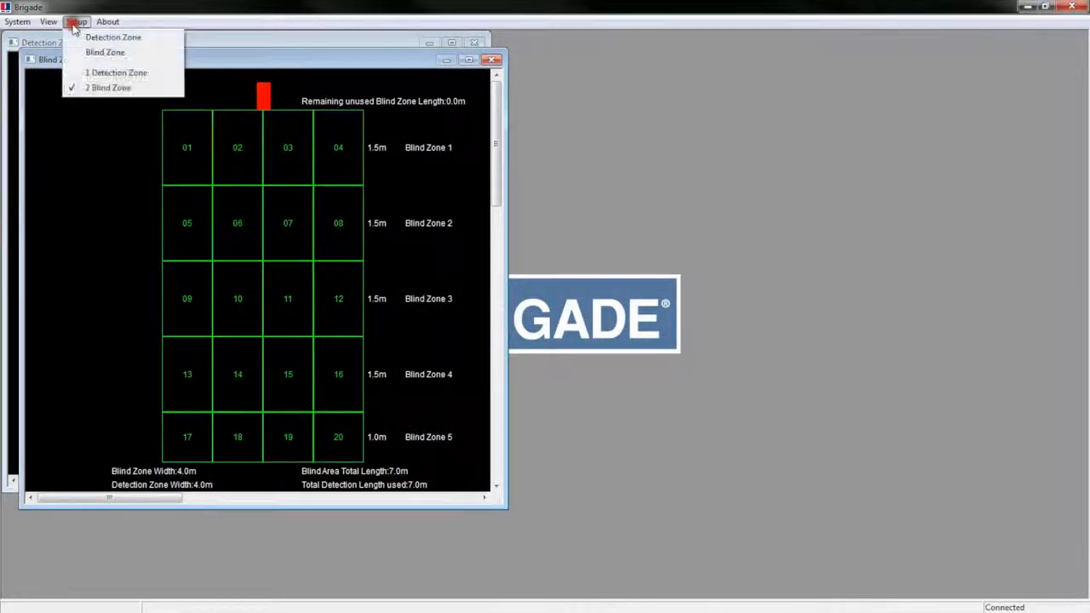
pyautogui.click(107, 54)
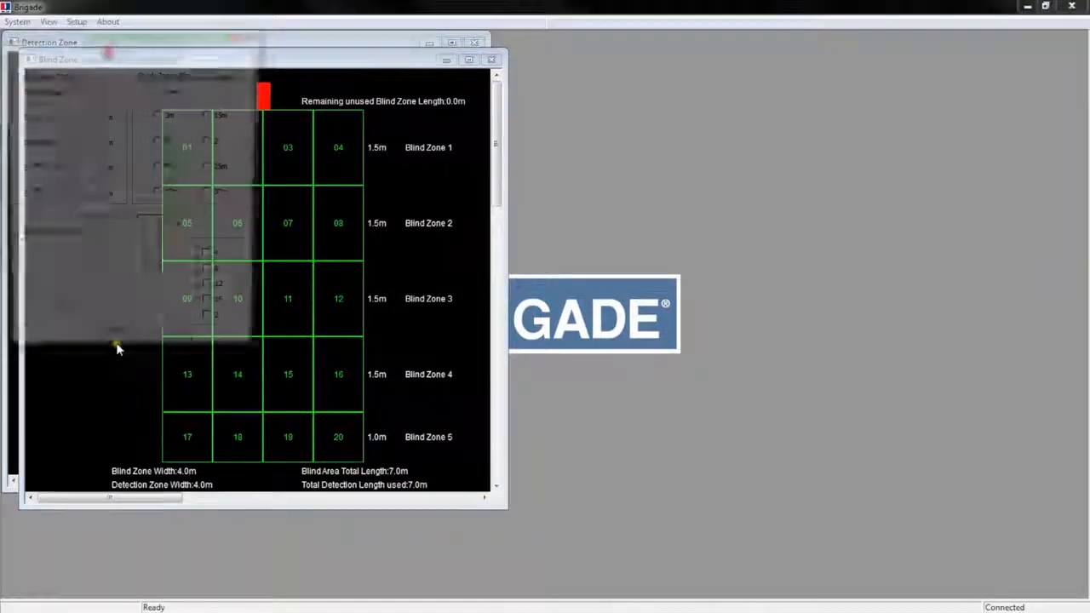
# - Apply the 3 m quick blind area, after a longer length triggers a warning
pyautogui.moveTo(134, 41); pyautogui.dragTo(850, 85)
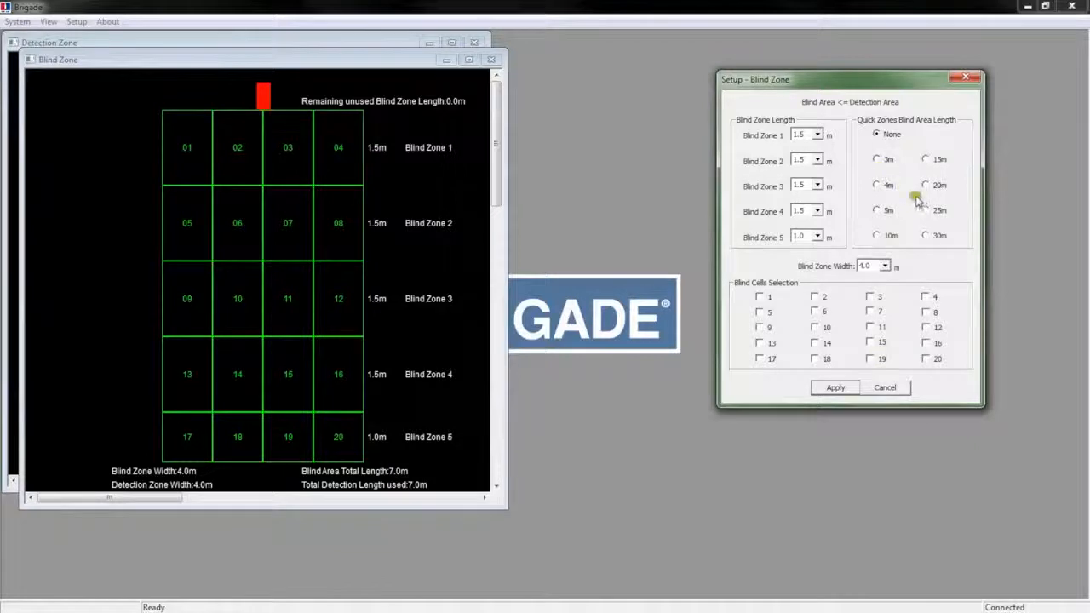
pyautogui.click(876, 160)
pyautogui.click(834, 388)
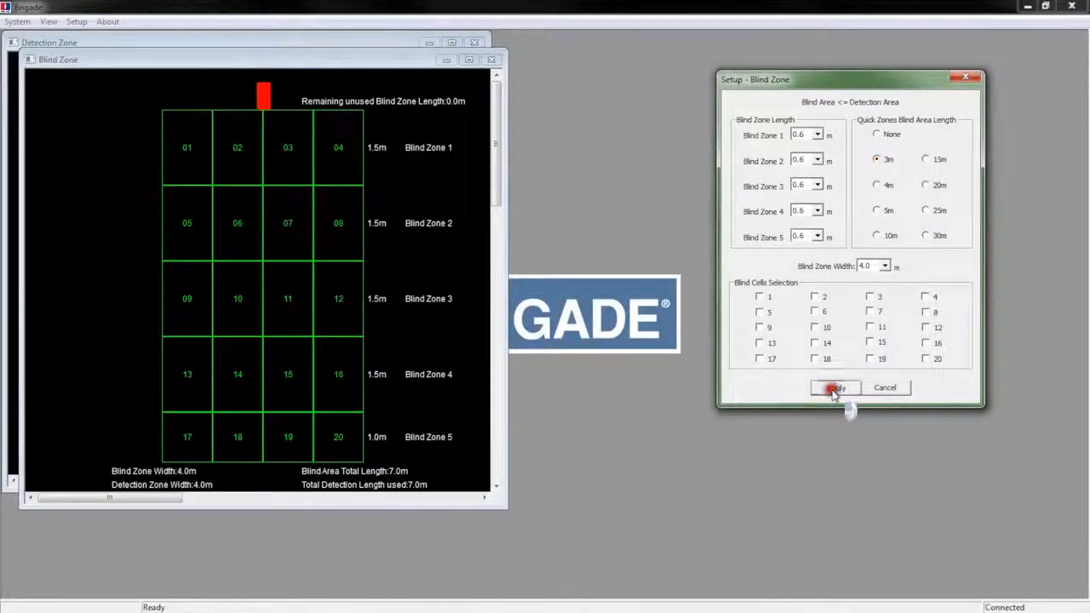
pyautogui.click(927, 186)
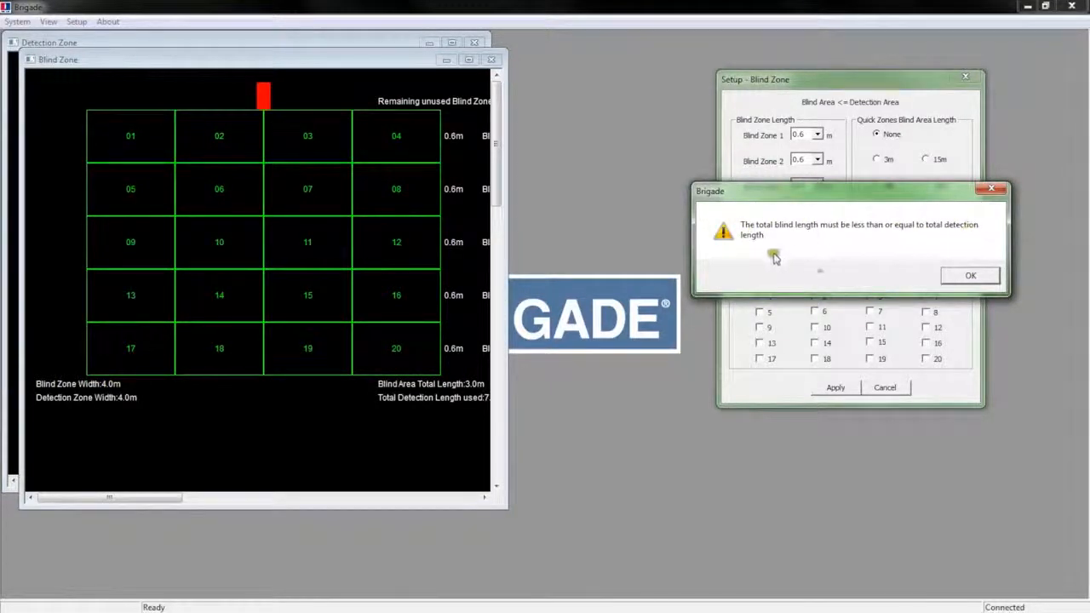
pyautogui.click(971, 274)
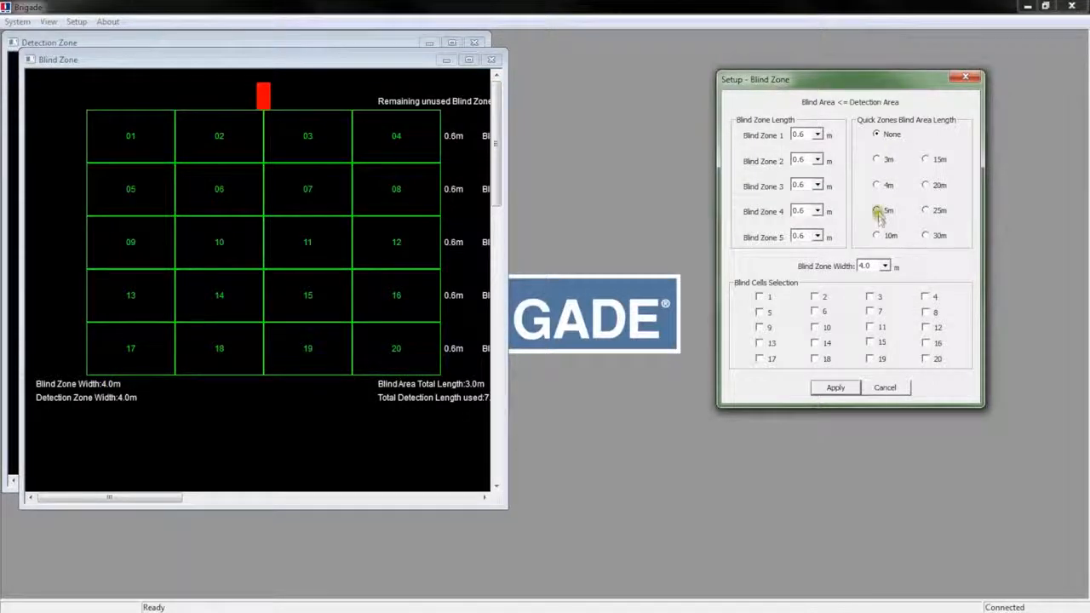
pyautogui.click(876, 159)
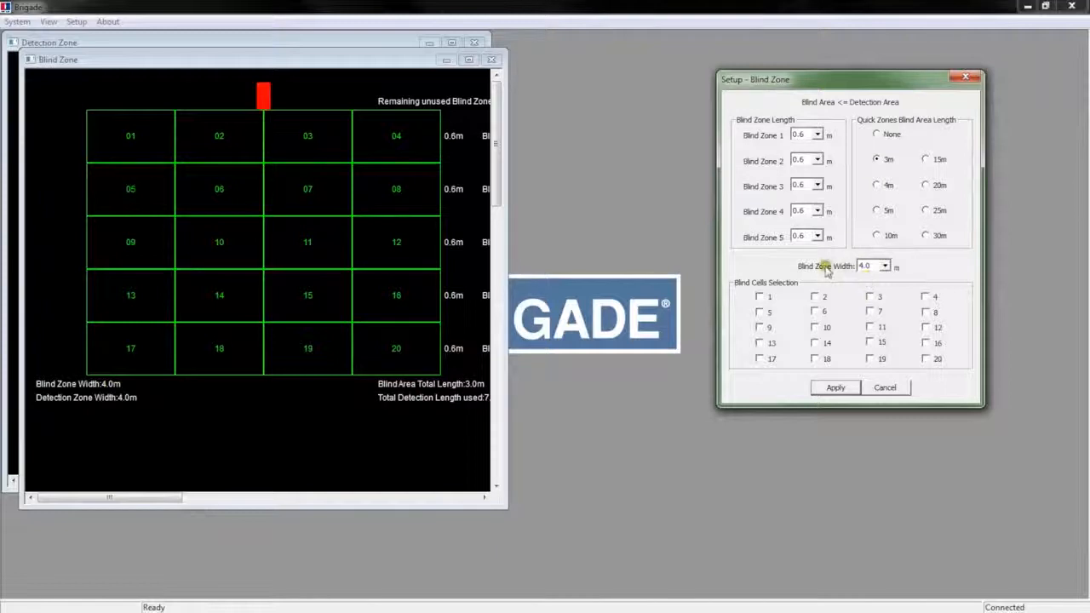
pyautogui.click(838, 390)
# - Try a 3.0 m blind zone width, then set and apply 4.0 m
pyautogui.click(886, 266)
pyautogui.click(872, 286)
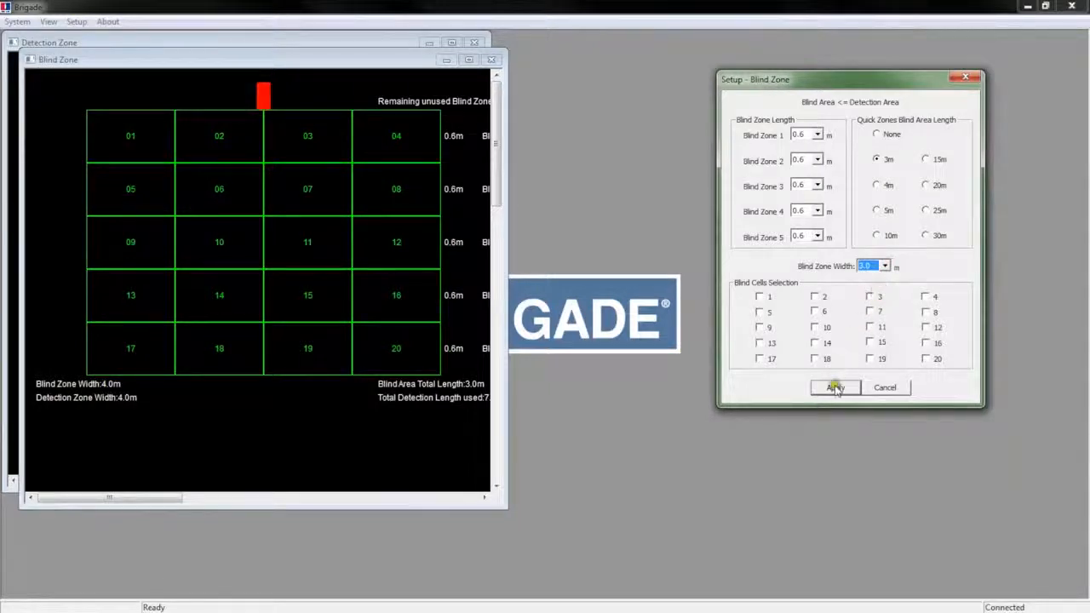
pyautogui.click(835, 387)
pyautogui.click(885, 266)
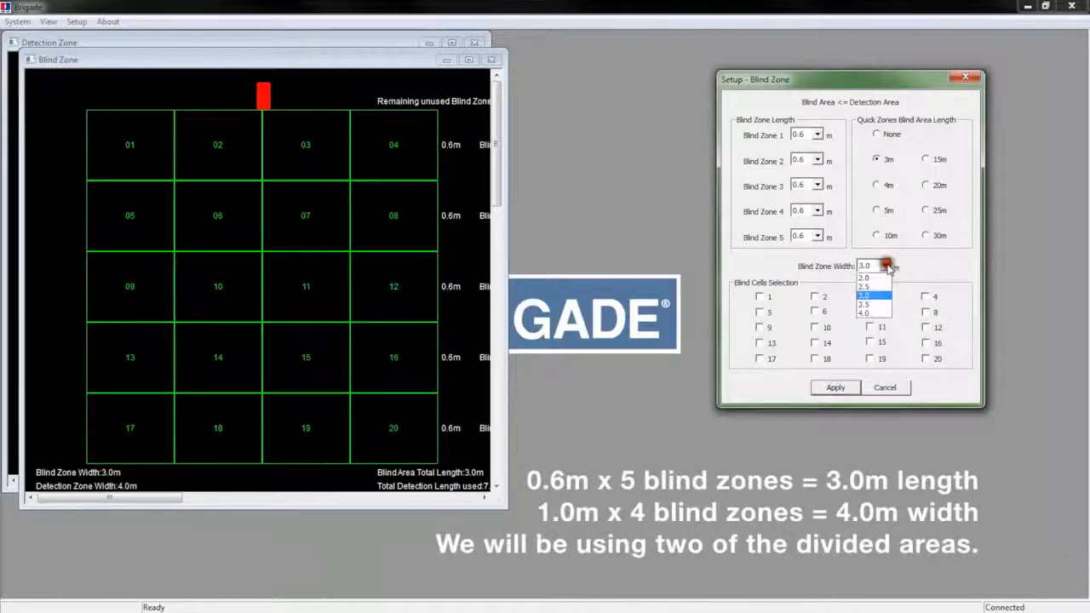
pyautogui.click(875, 312)
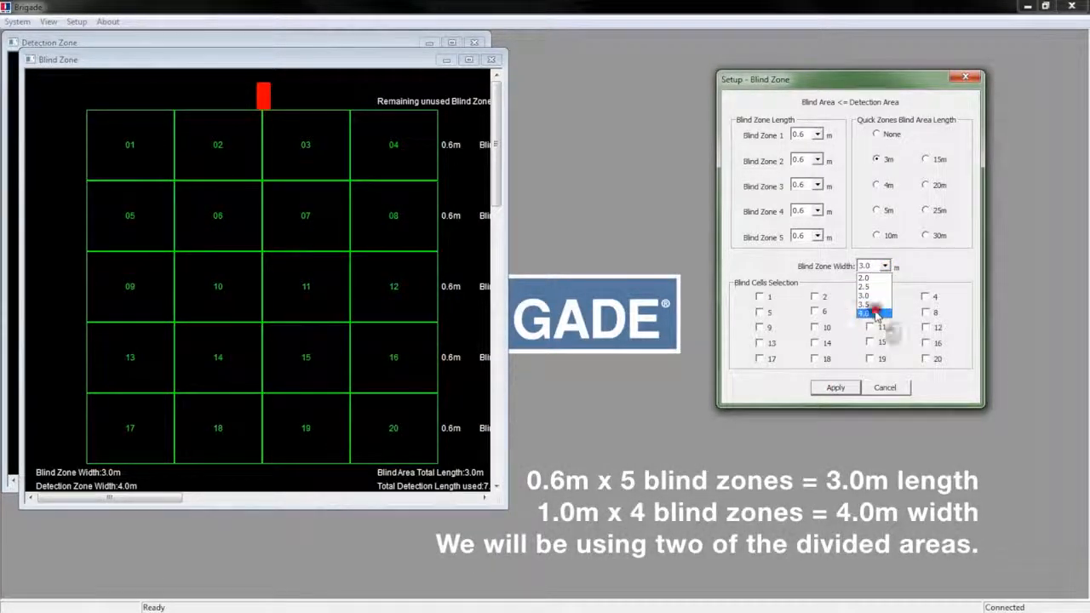
pyautogui.click(835, 388)
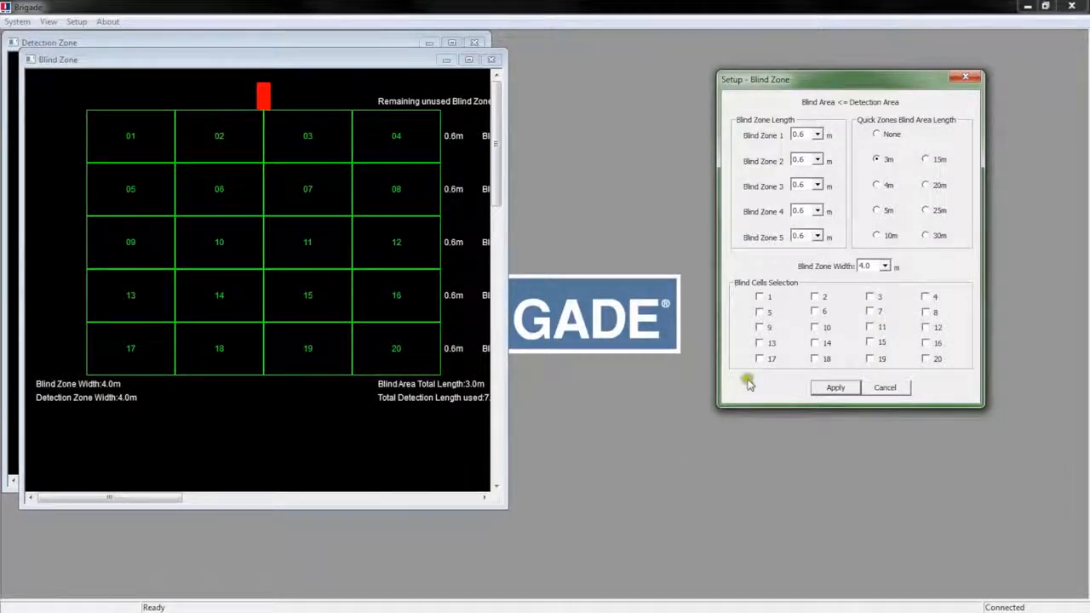
# - Mark blind cells 02 and 03, apply, close the setup, and move the Blind Zone grid right
pyautogui.click(815, 297)
pyautogui.click(868, 296)
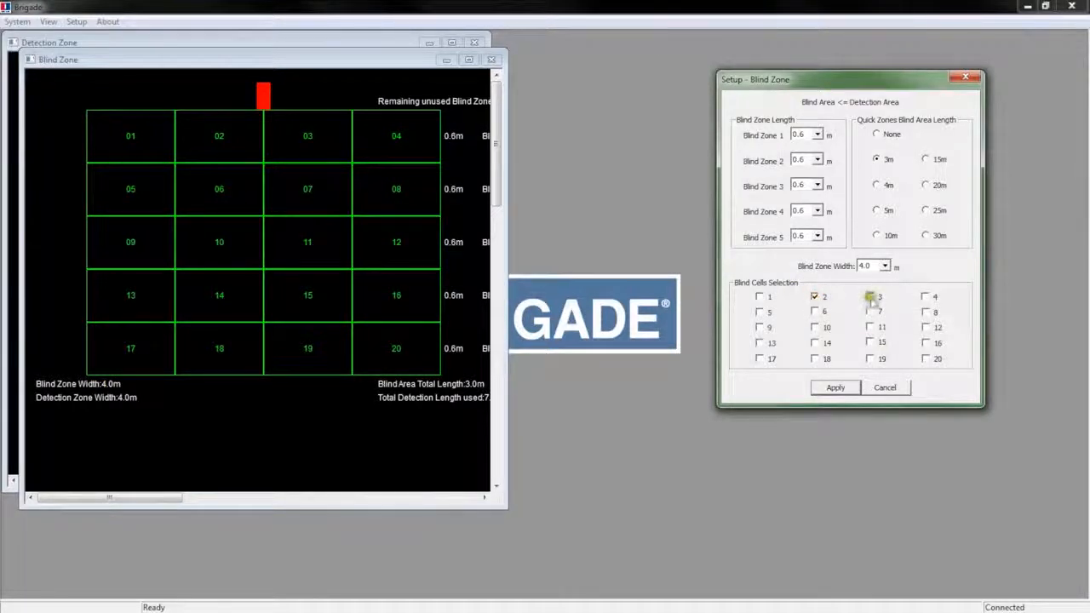
pyautogui.click(835, 390)
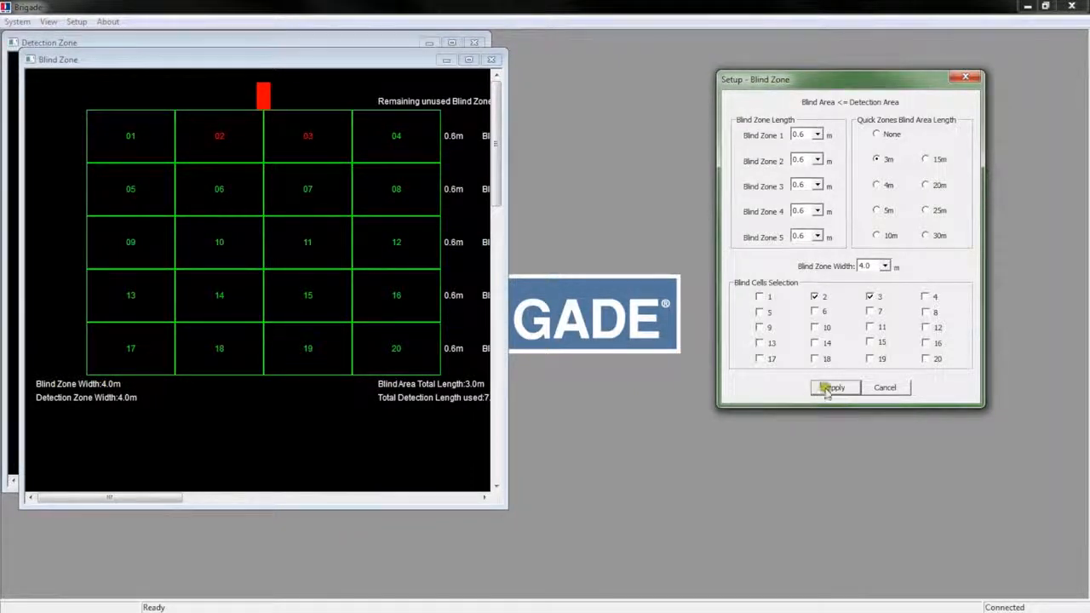
pyautogui.click(886, 388)
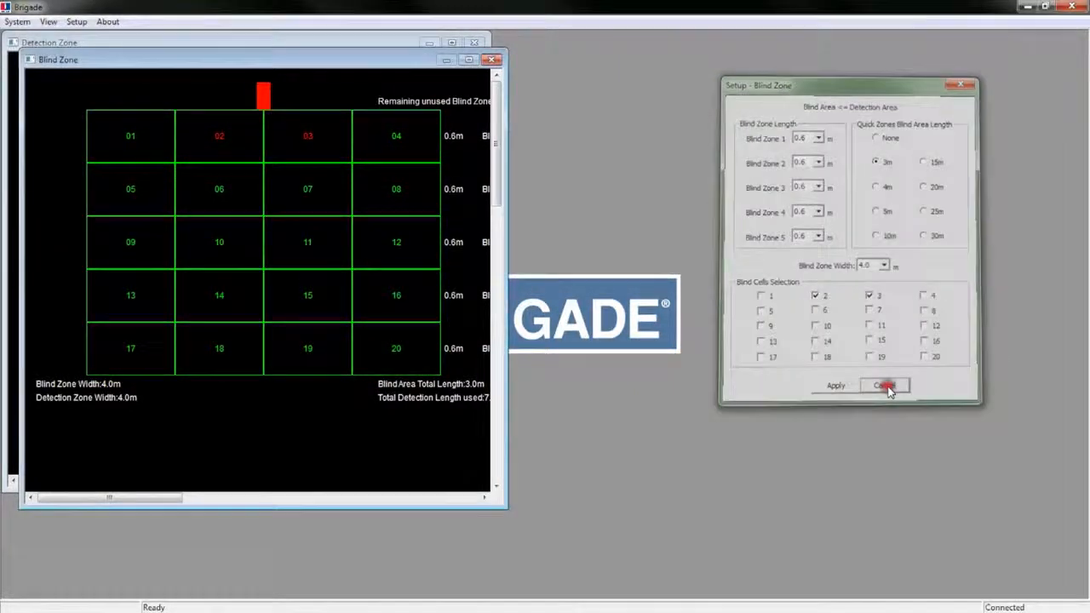
pyautogui.moveTo(251, 58); pyautogui.dragTo(733, 42)
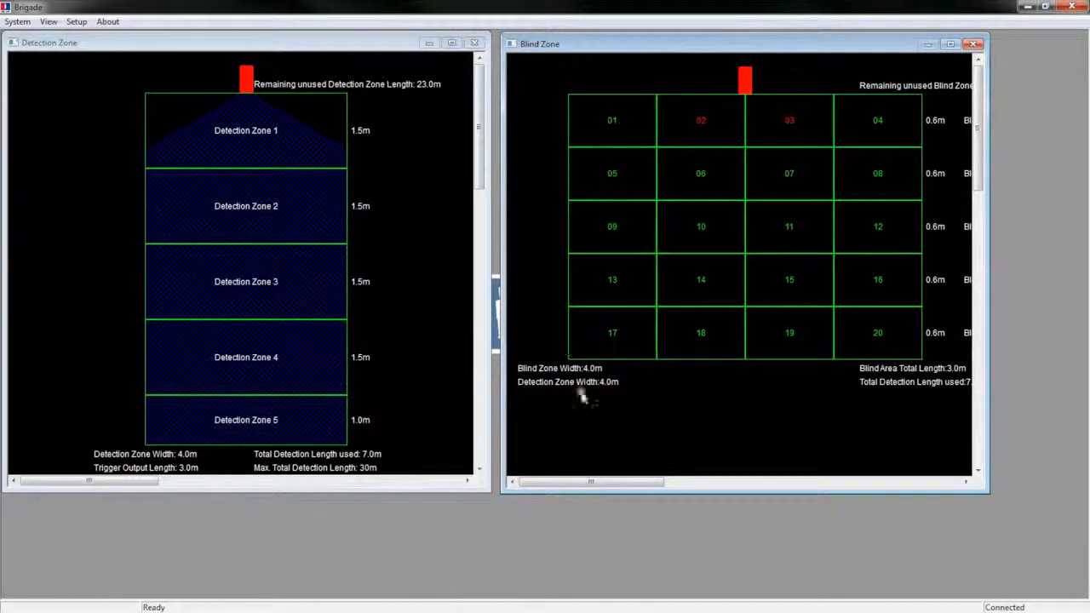
# - Write the zone configuration to the sensor via System > Write Configuration and acknowledge it
pyautogui.click(13, 22)
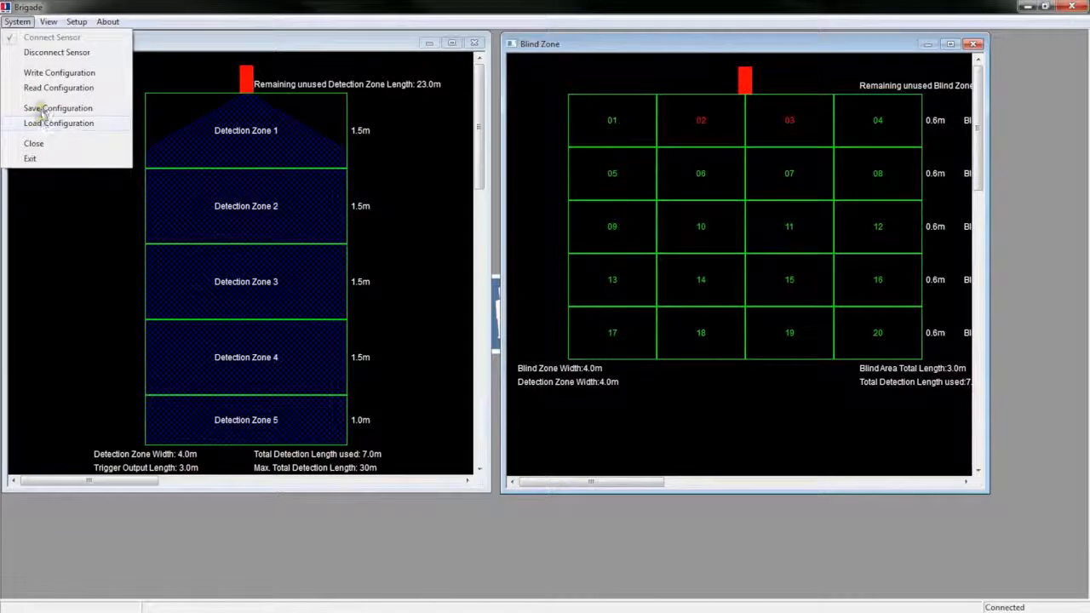
pyautogui.click(63, 74)
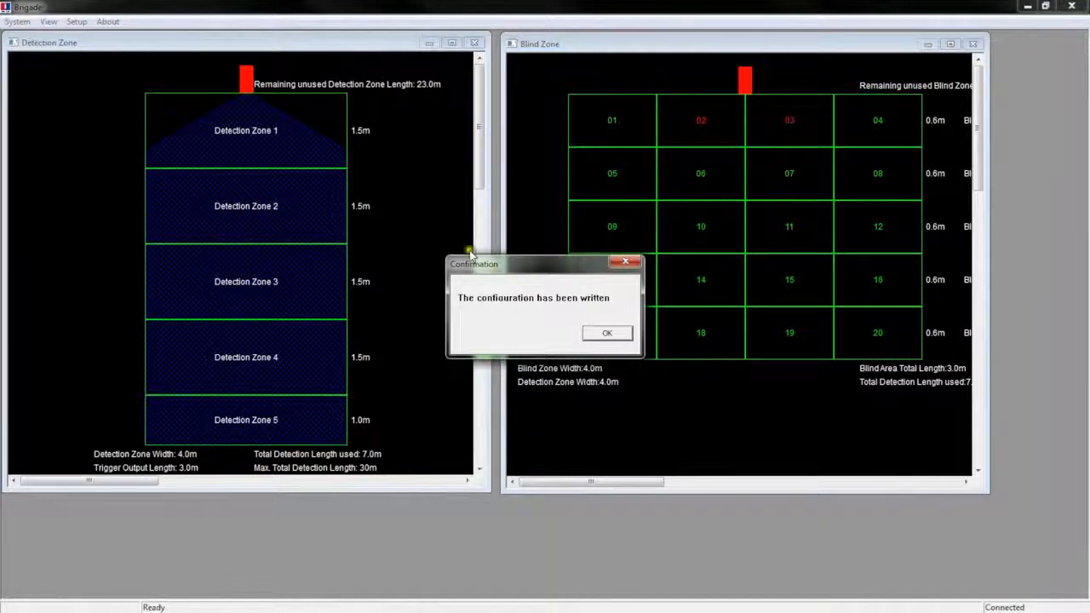
pyautogui.click(607, 335)
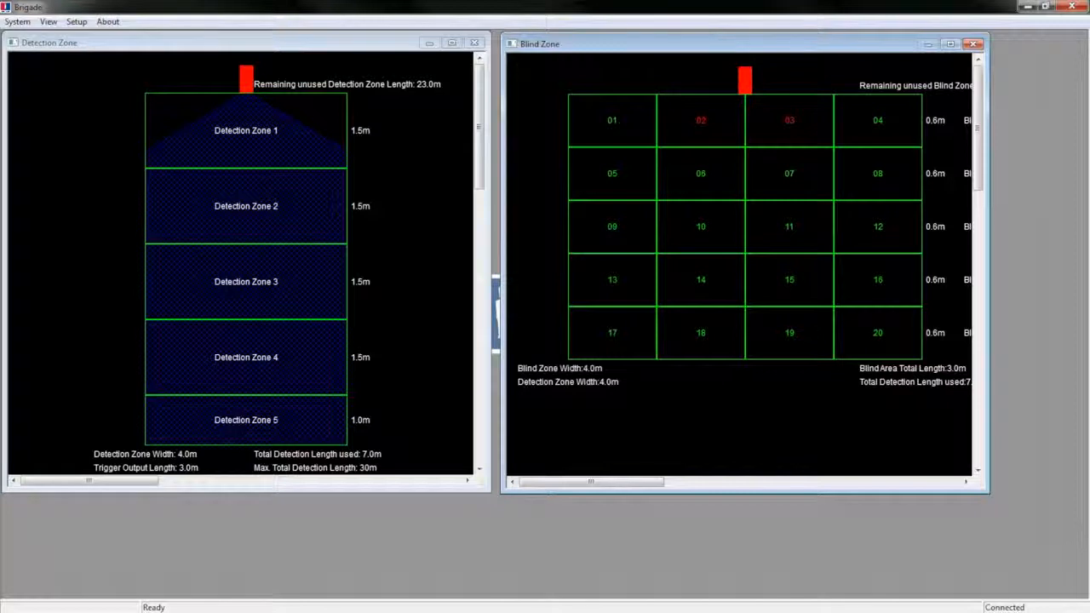
# - Disconnect the sensor and save the configuration as 'test file'
pyautogui.click(15, 21)
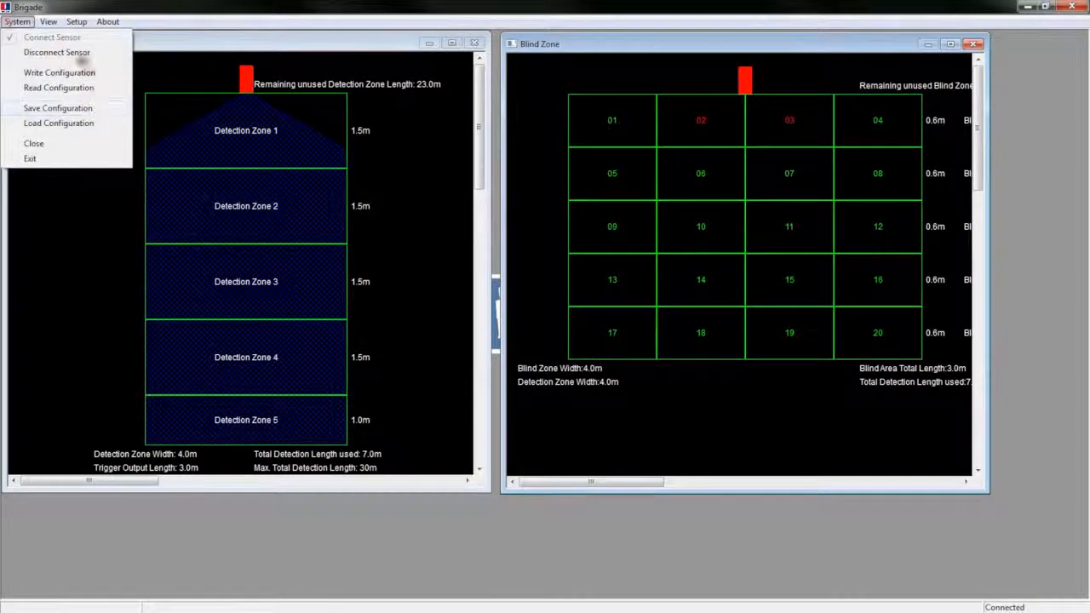
pyautogui.click(40, 52)
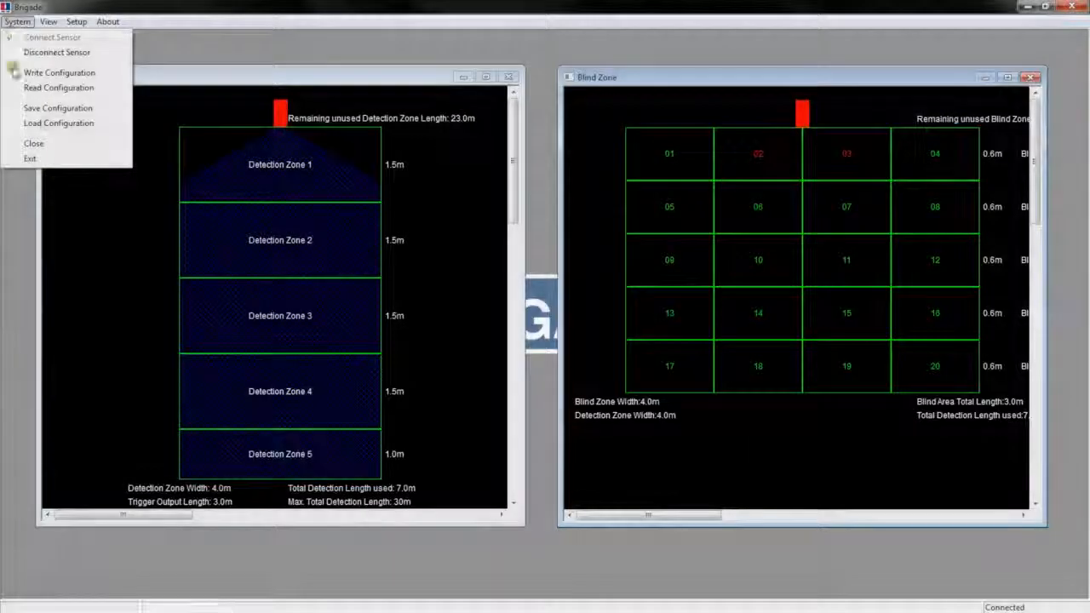
pyautogui.click(49, 109)
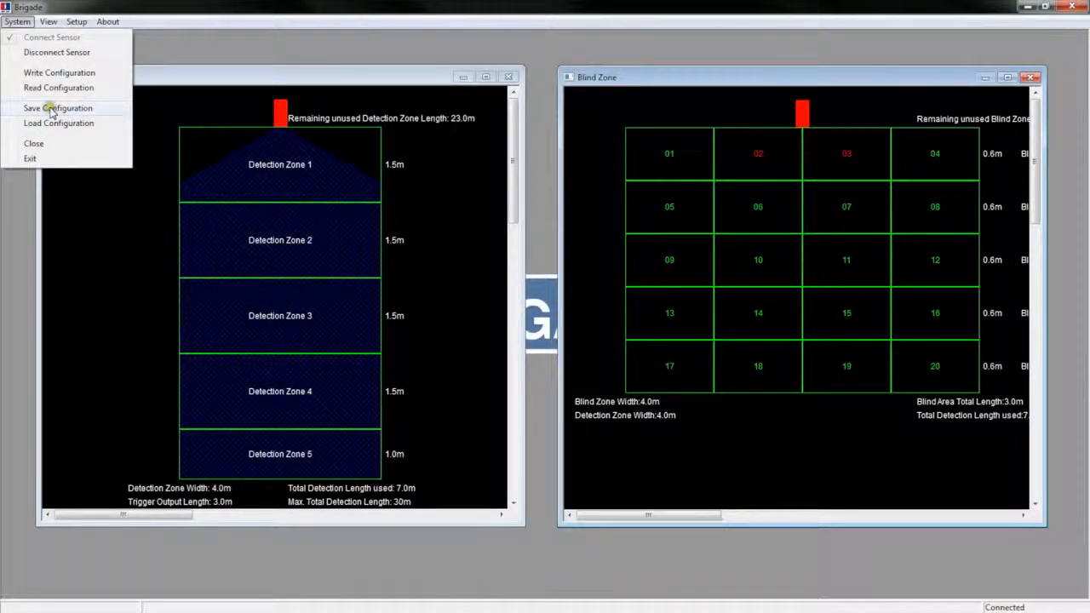
pyautogui.click(52, 109)
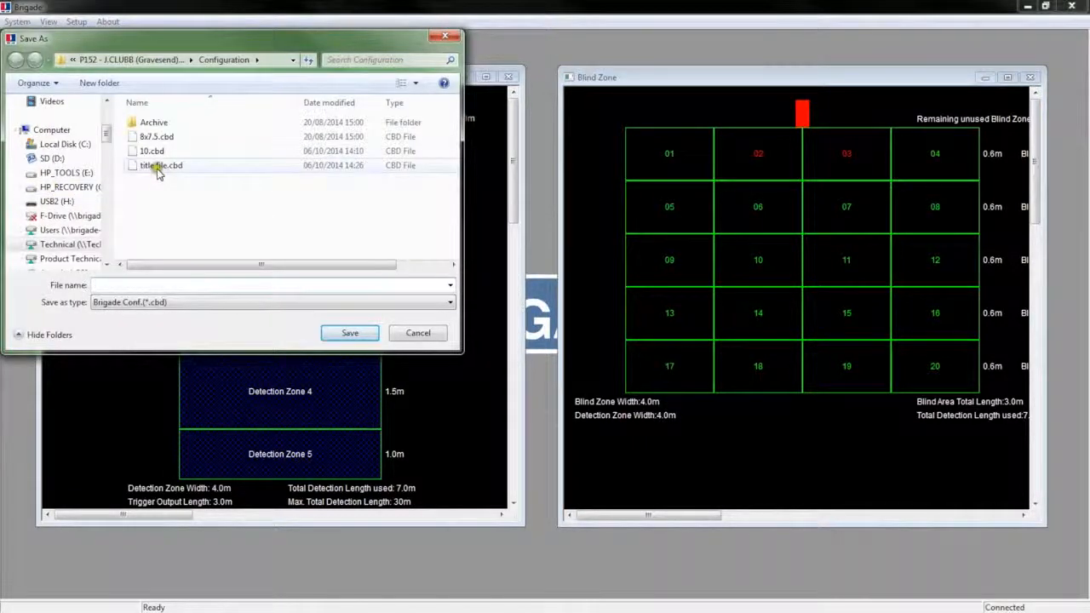
pyautogui.click(128, 284)
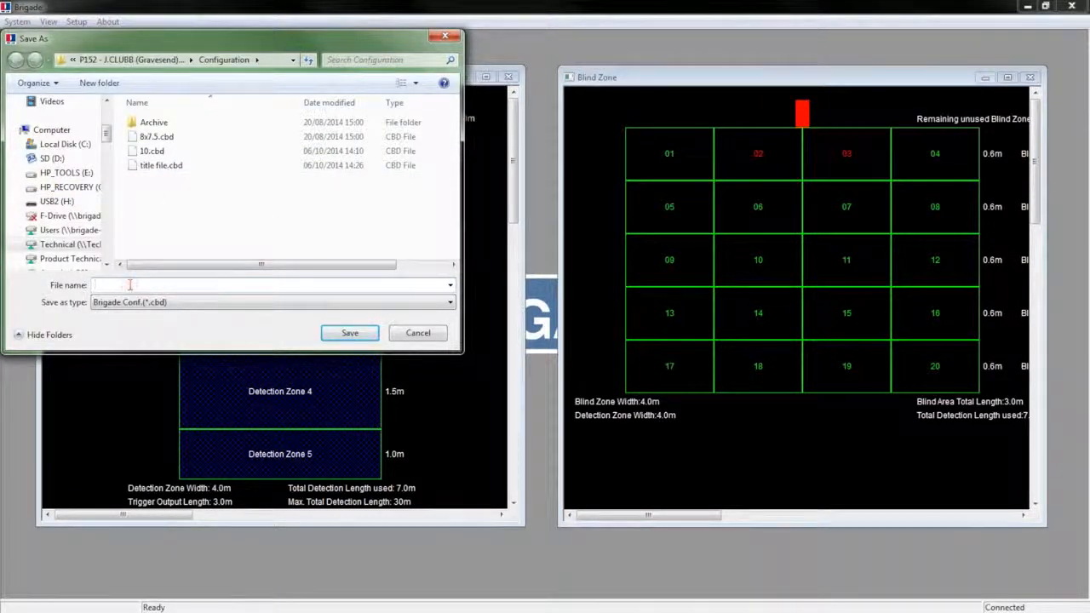
pyautogui.write('tes')
pyautogui.press('Return')
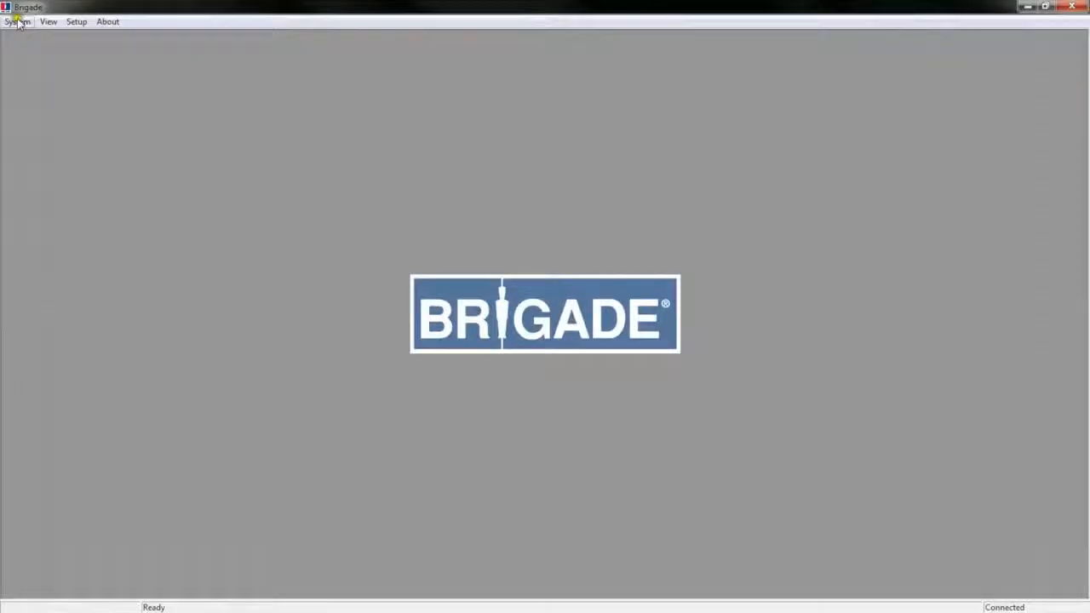
# - Load the saved configuration file 8x7.5.cbd
pyautogui.click(18, 22)
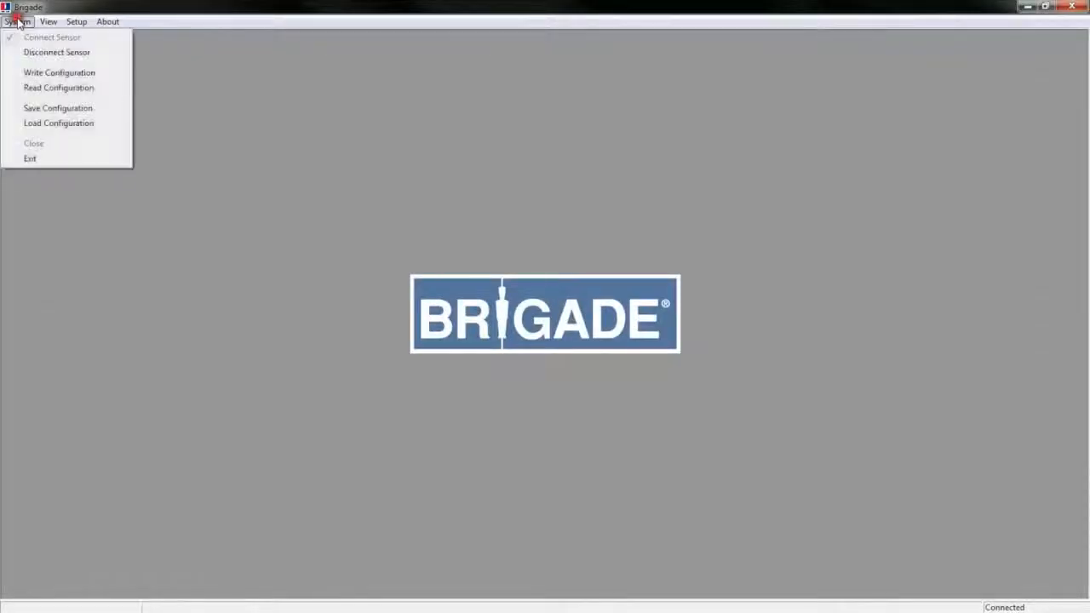
pyautogui.click(60, 124)
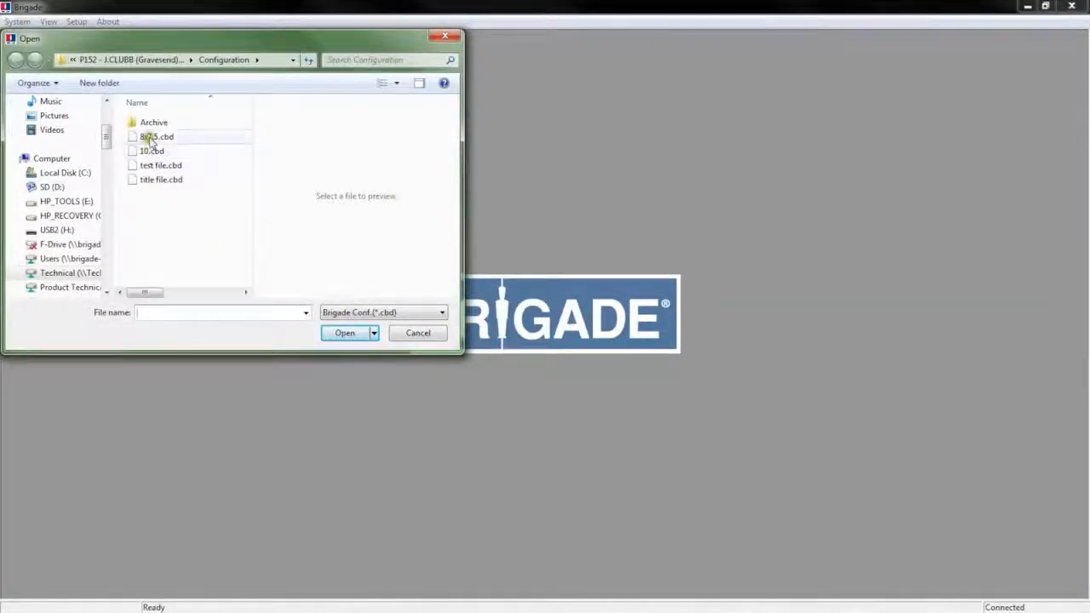
pyautogui.click(150, 138)
pyautogui.click(345, 333)
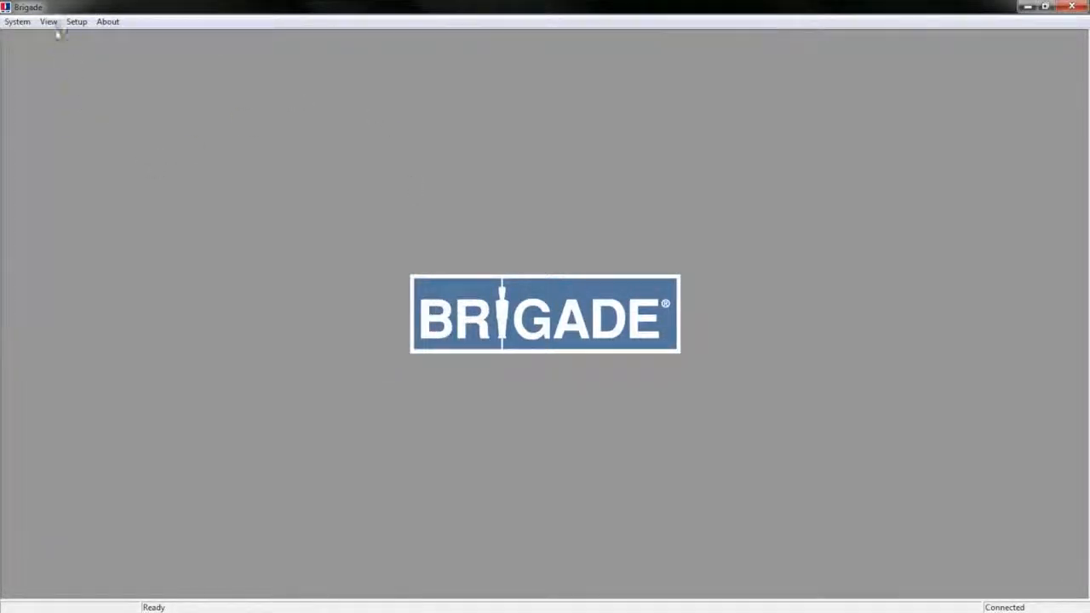
# - Show the detection zone view and the blind zone grid side by side
pyautogui.click(49, 22)
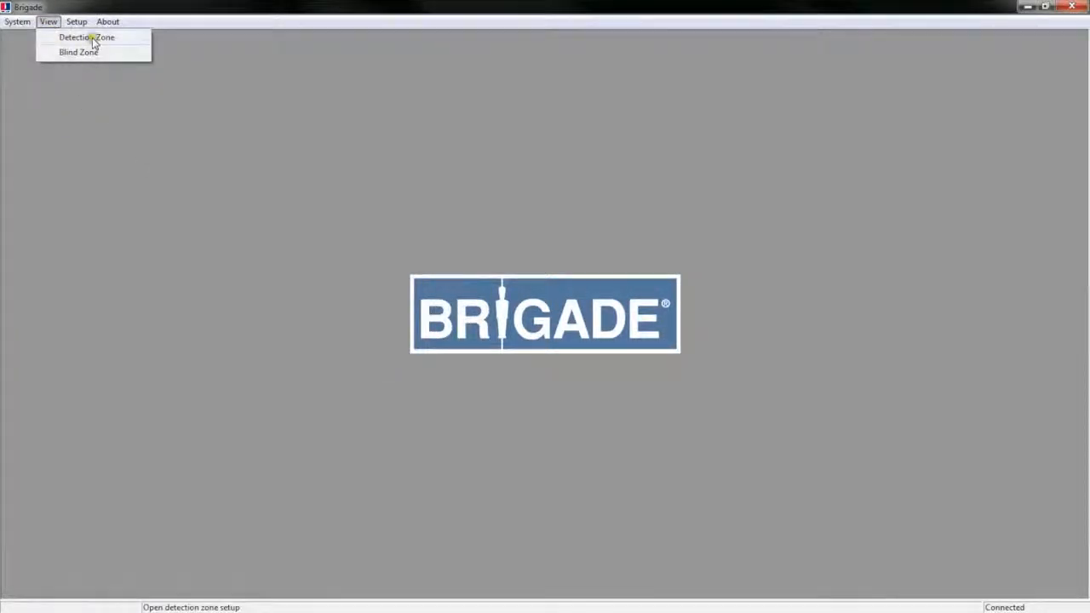
pyautogui.click(95, 43)
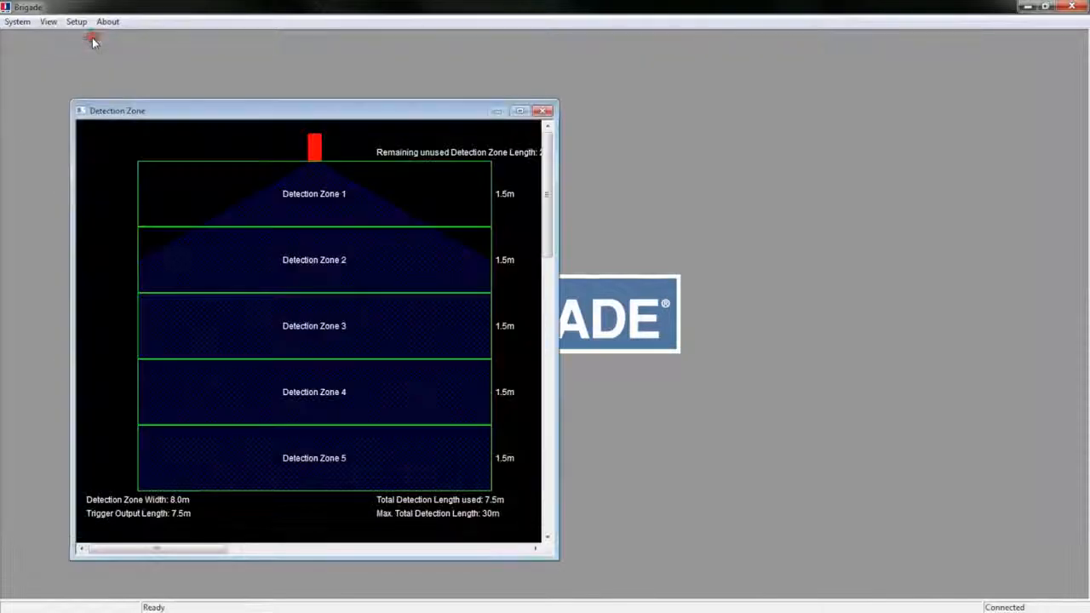
pyautogui.click(46, 22)
pyautogui.click(74, 53)
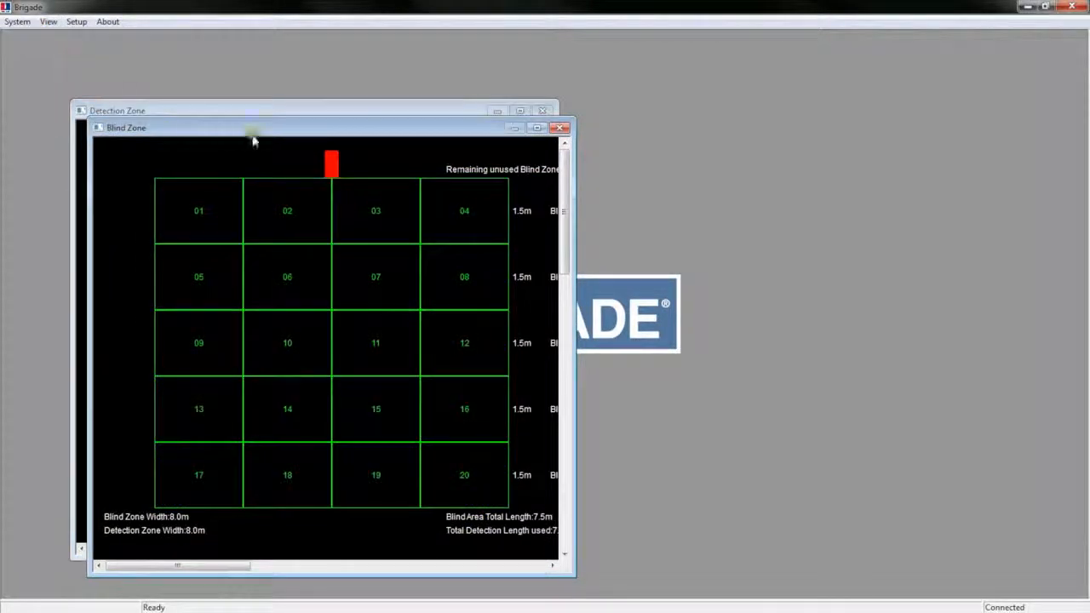
pyautogui.moveTo(271, 126); pyautogui.dragTo(752, 111)
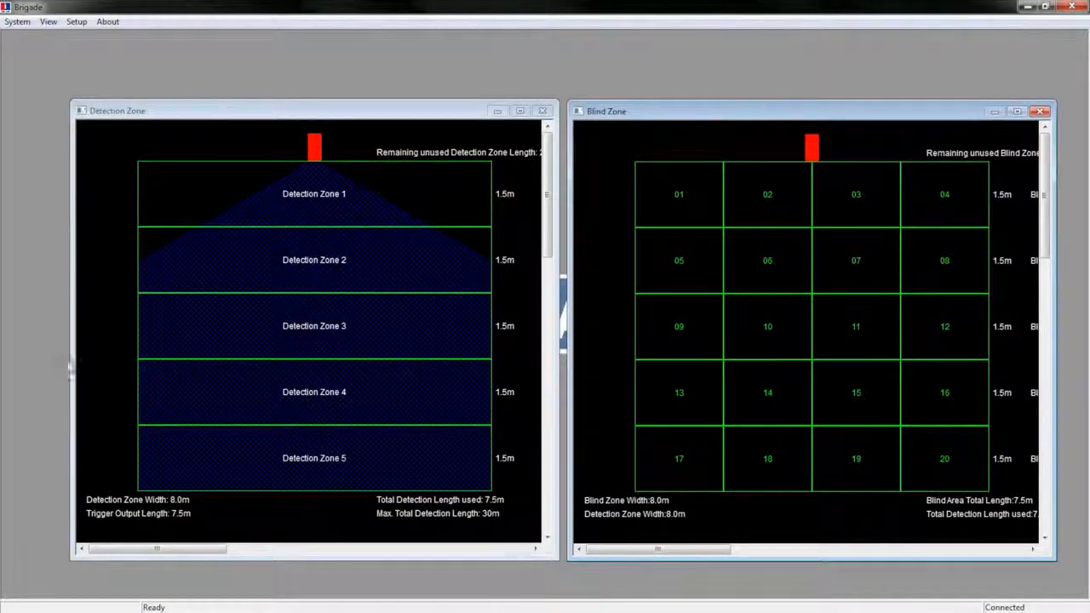
# - Close the blind zone view and the detection zone view
pyautogui.click(17, 21)
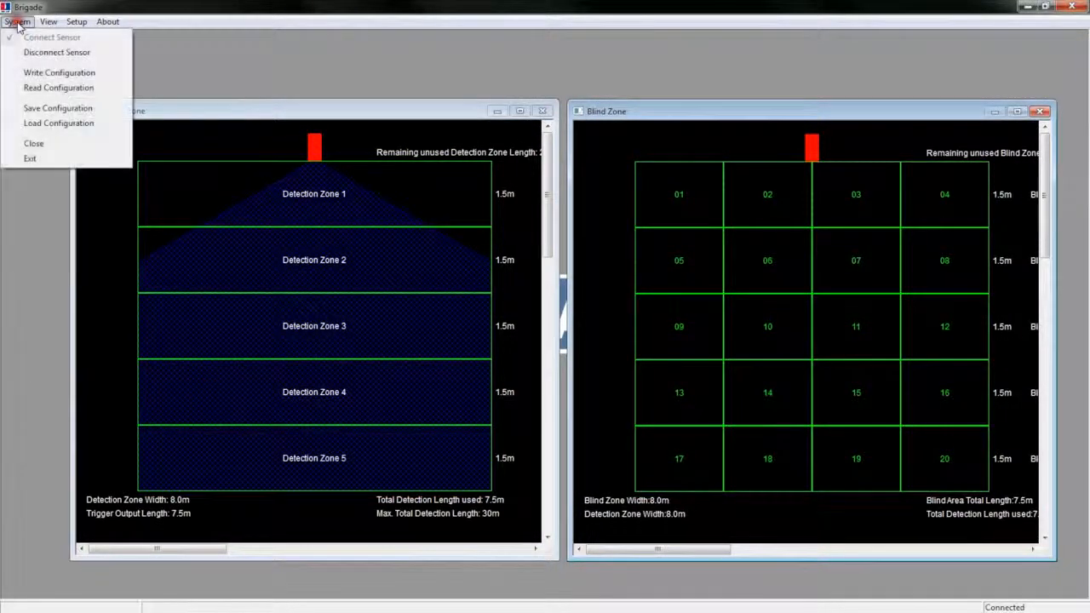
pyautogui.click(34, 143)
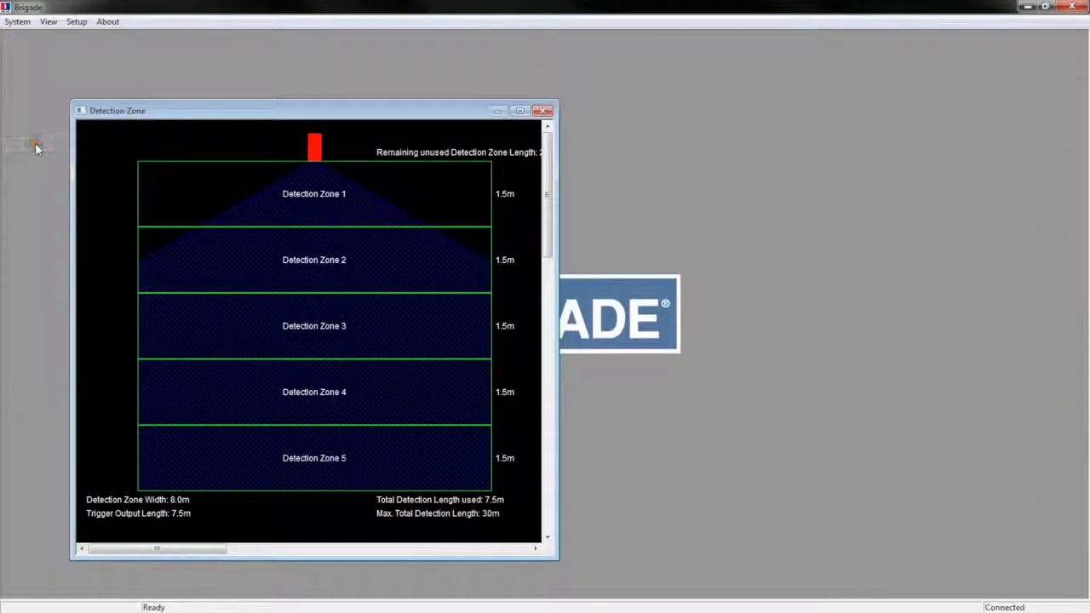
pyautogui.click(15, 22)
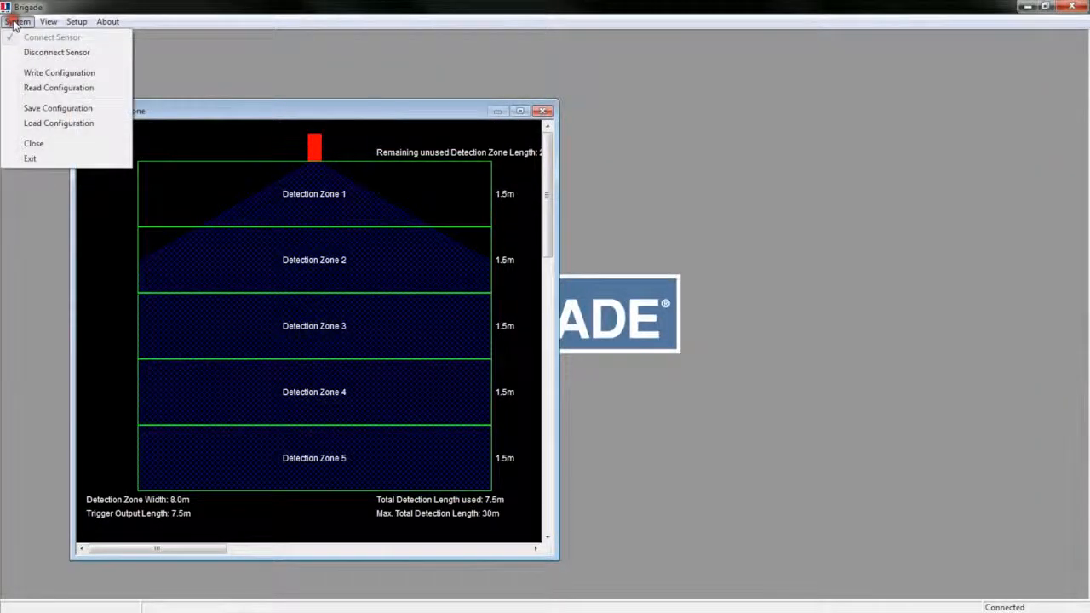
pyautogui.click(34, 144)
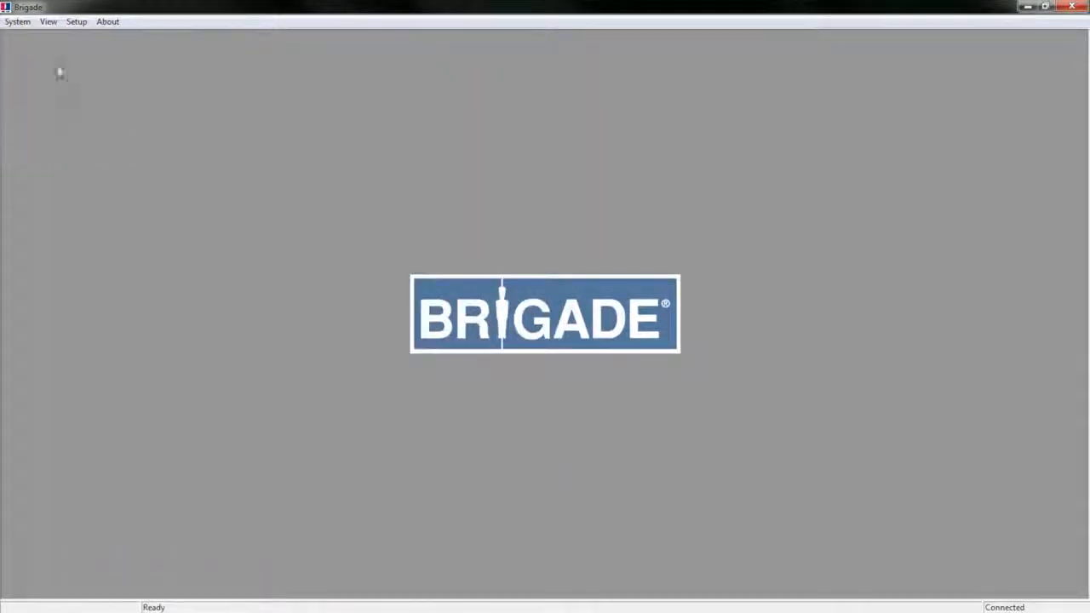
# - Exit Brigade, confirming the warning about the unwritten setting
pyautogui.click(17, 23)
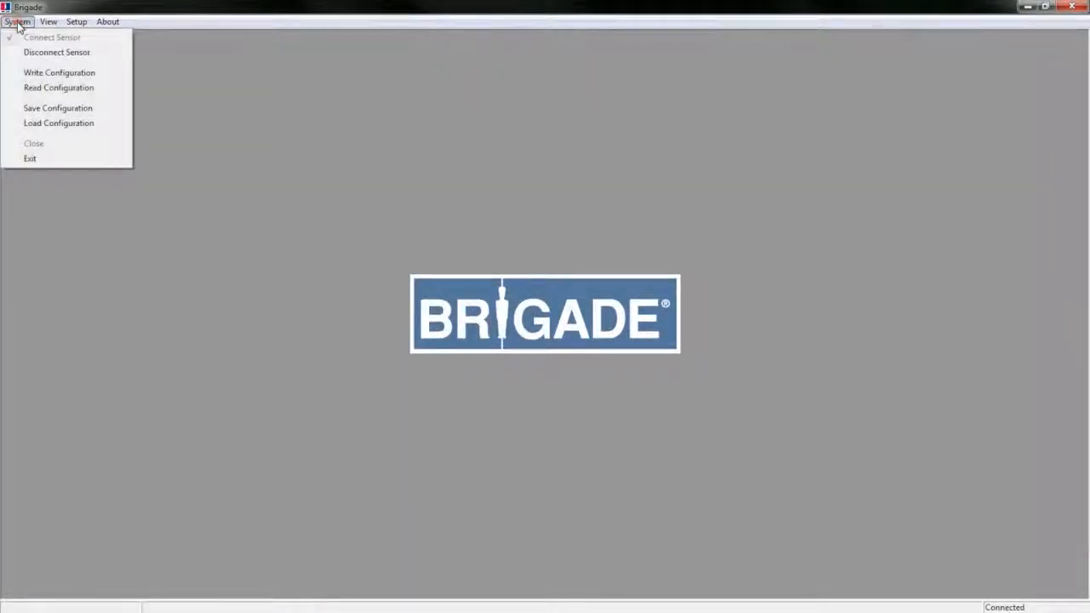
pyautogui.click(34, 160)
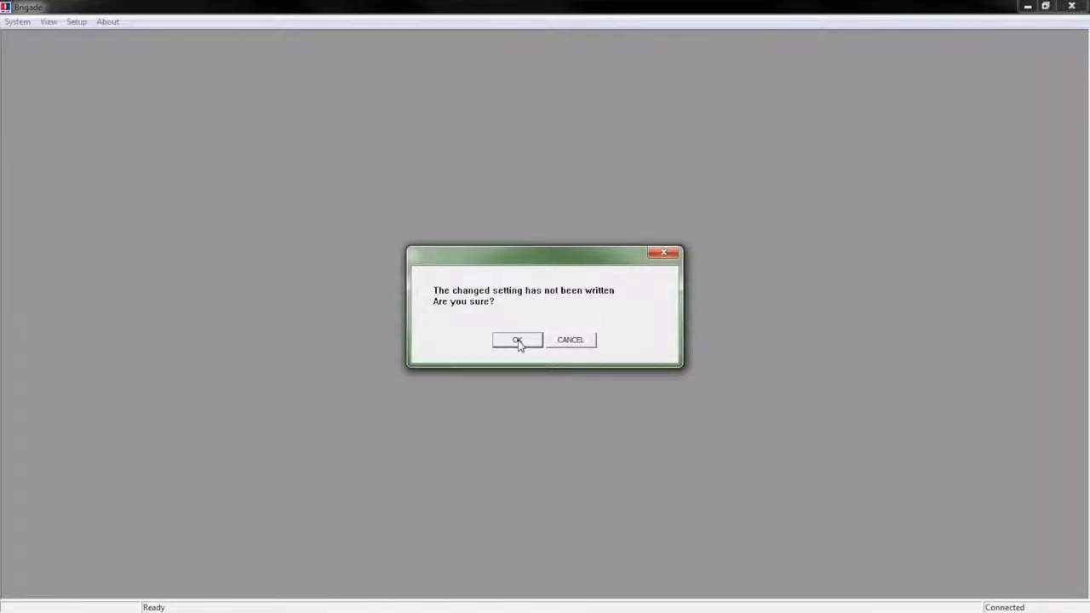
pyautogui.click(517, 340)
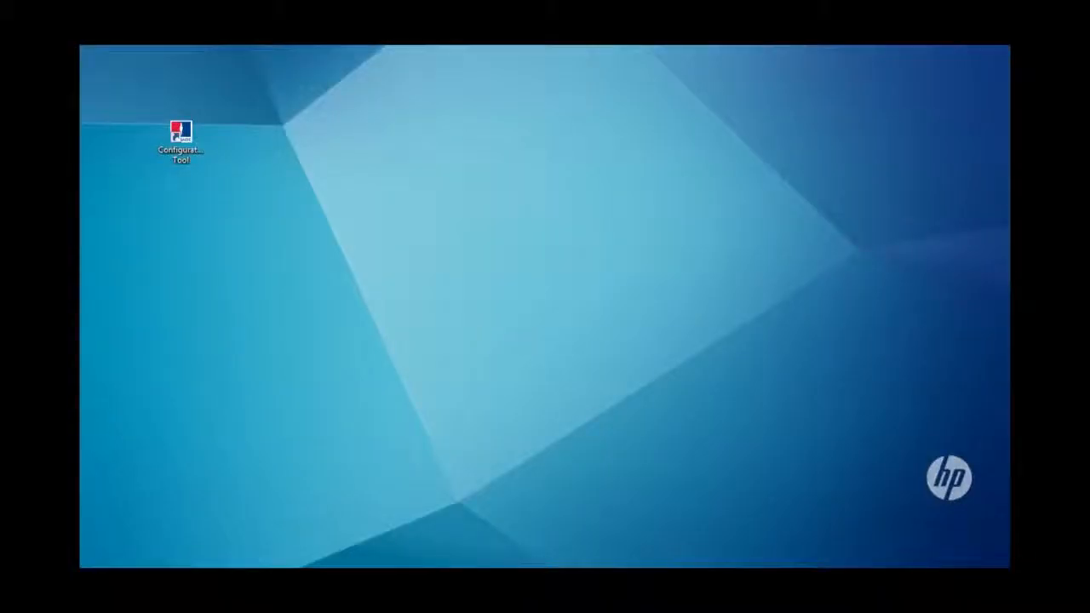